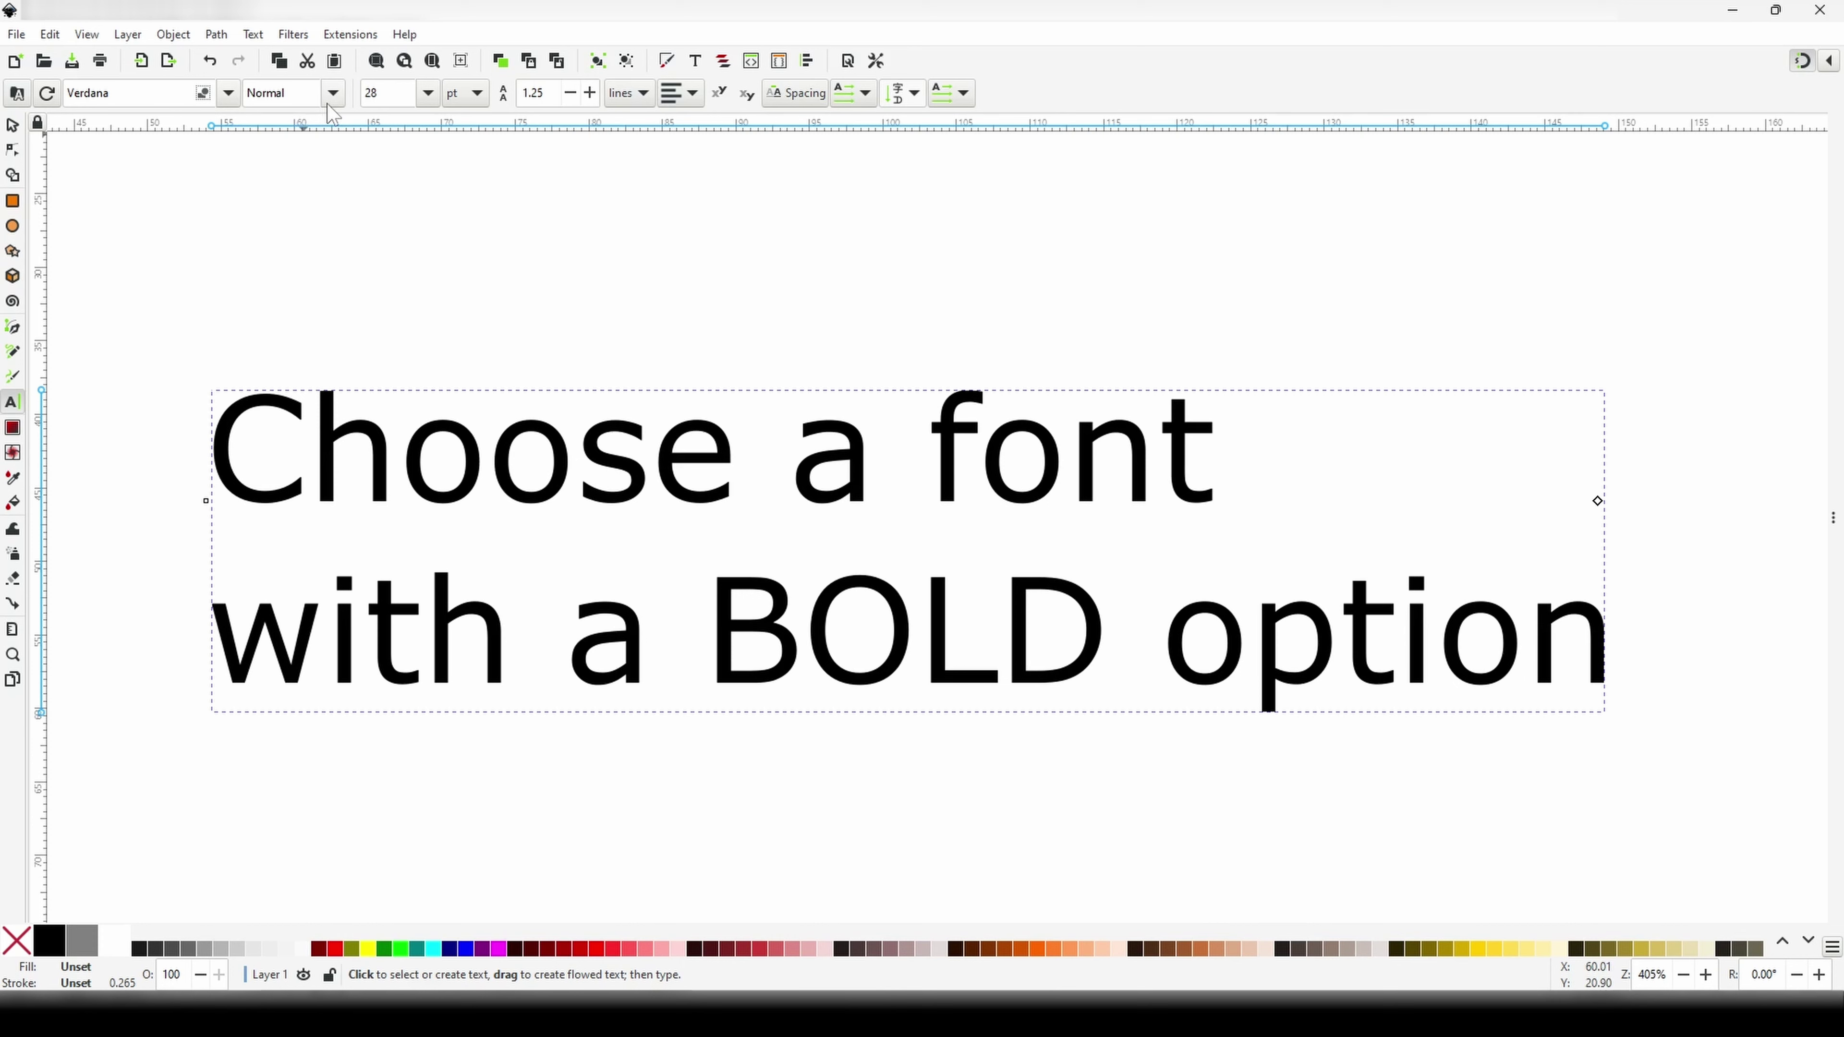
# Make the Verdana text Bold and outset the Using Outset lettering once with Ctrl+)
pyautogui.click(330, 99)
pyautogui.click(317, 185)
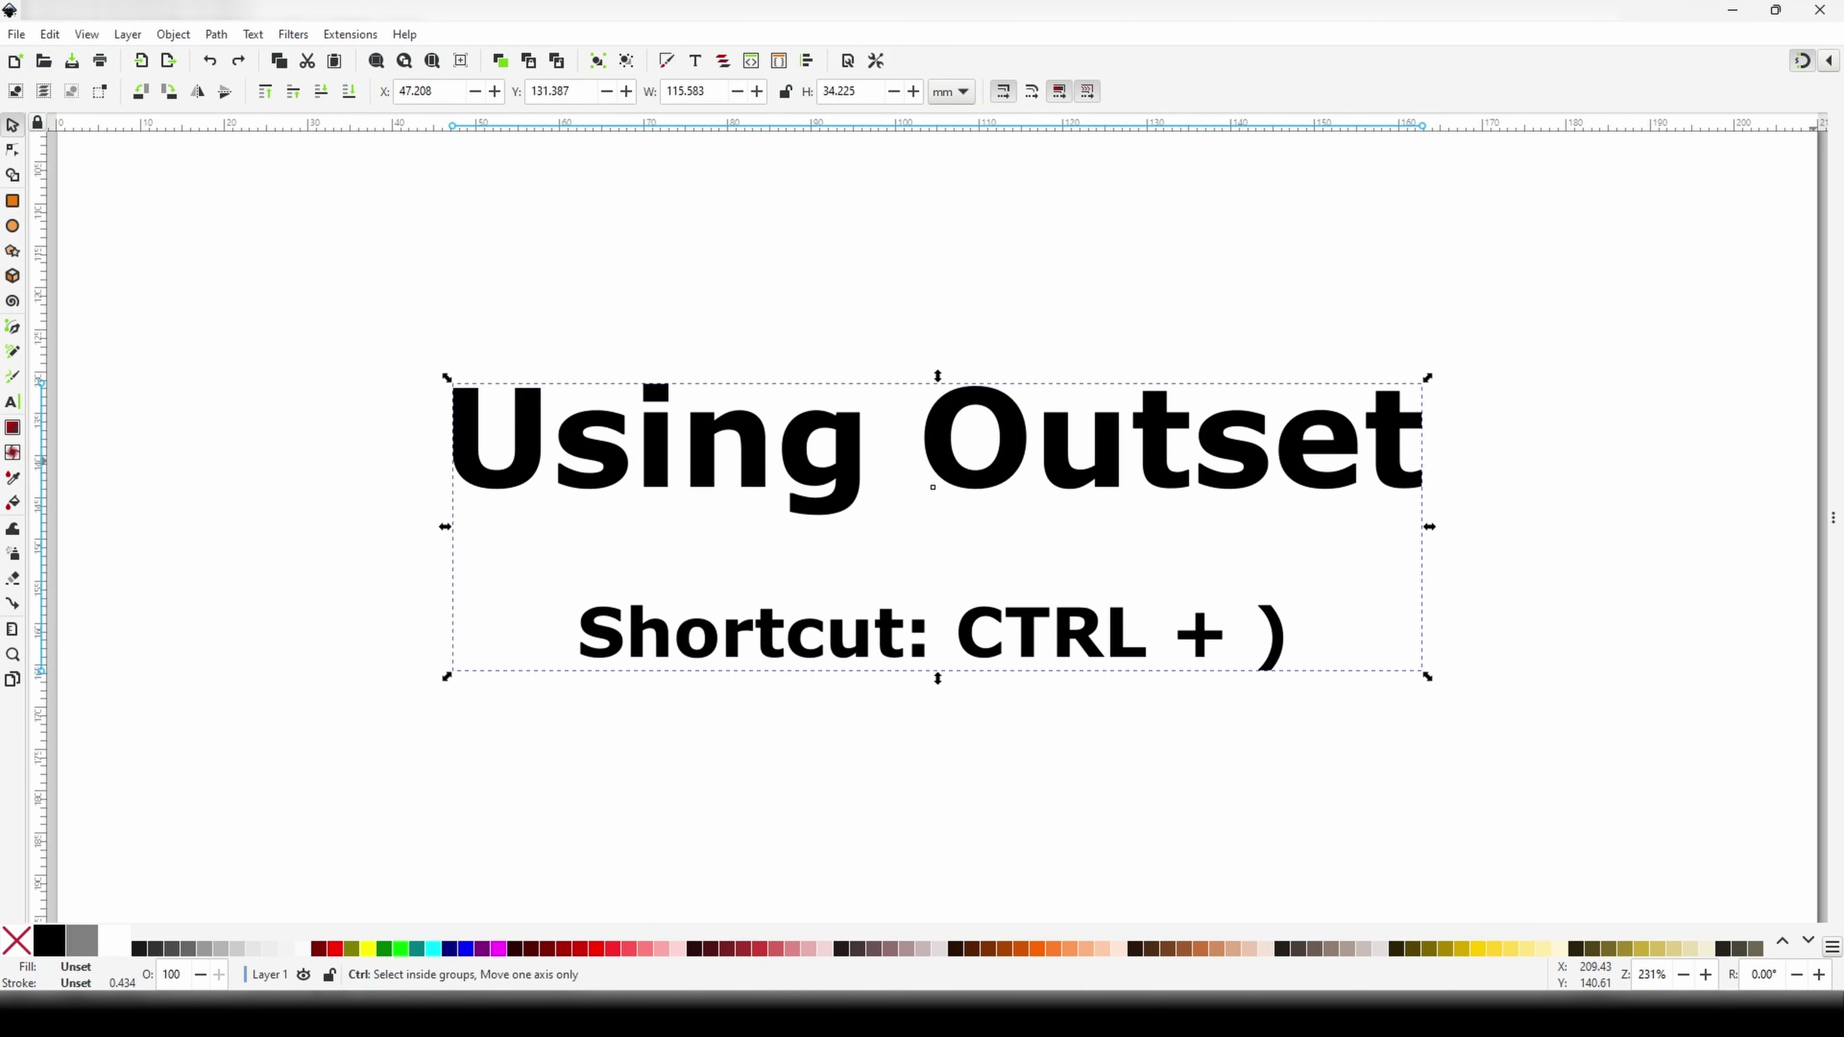
pyautogui.hotkey('ctrl', ')')
# Outset the lettering again, then add a linked offset and drag it outward around the letters
pyautogui.hotkey('ctrl', ')')
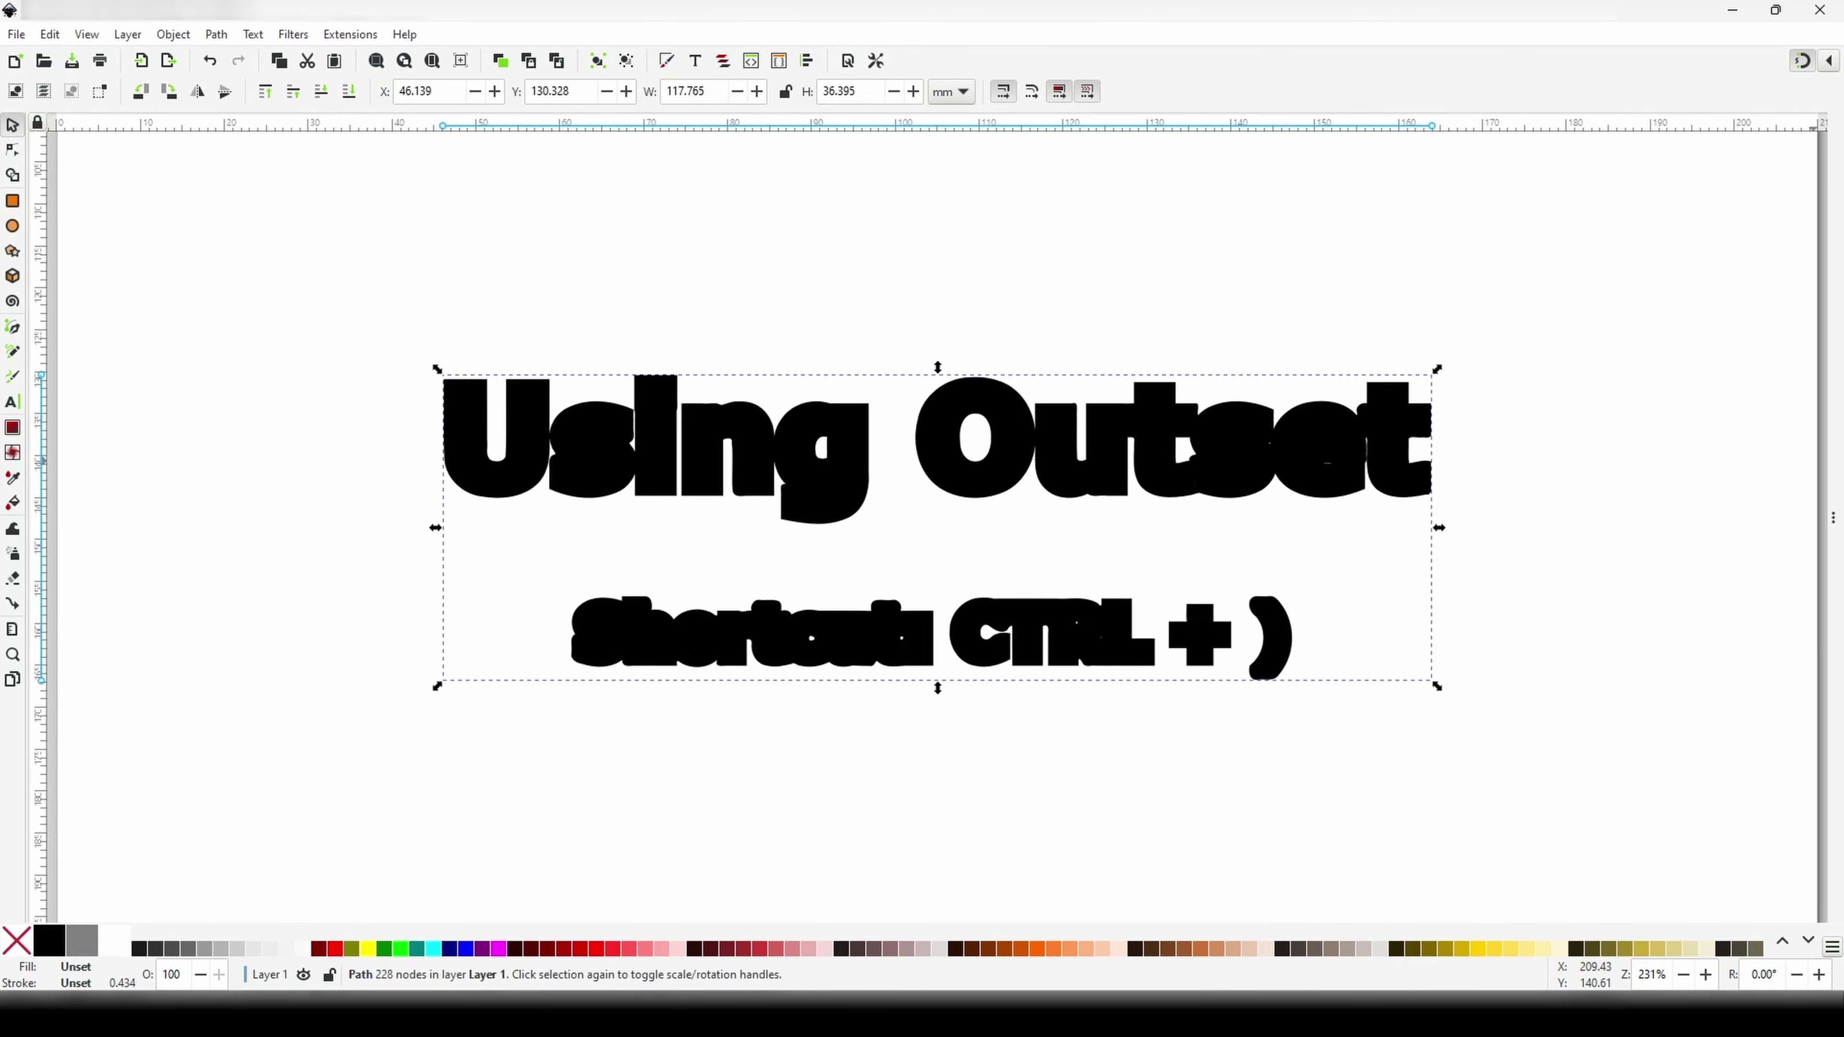
pyautogui.hotkey('ctrl', ')')
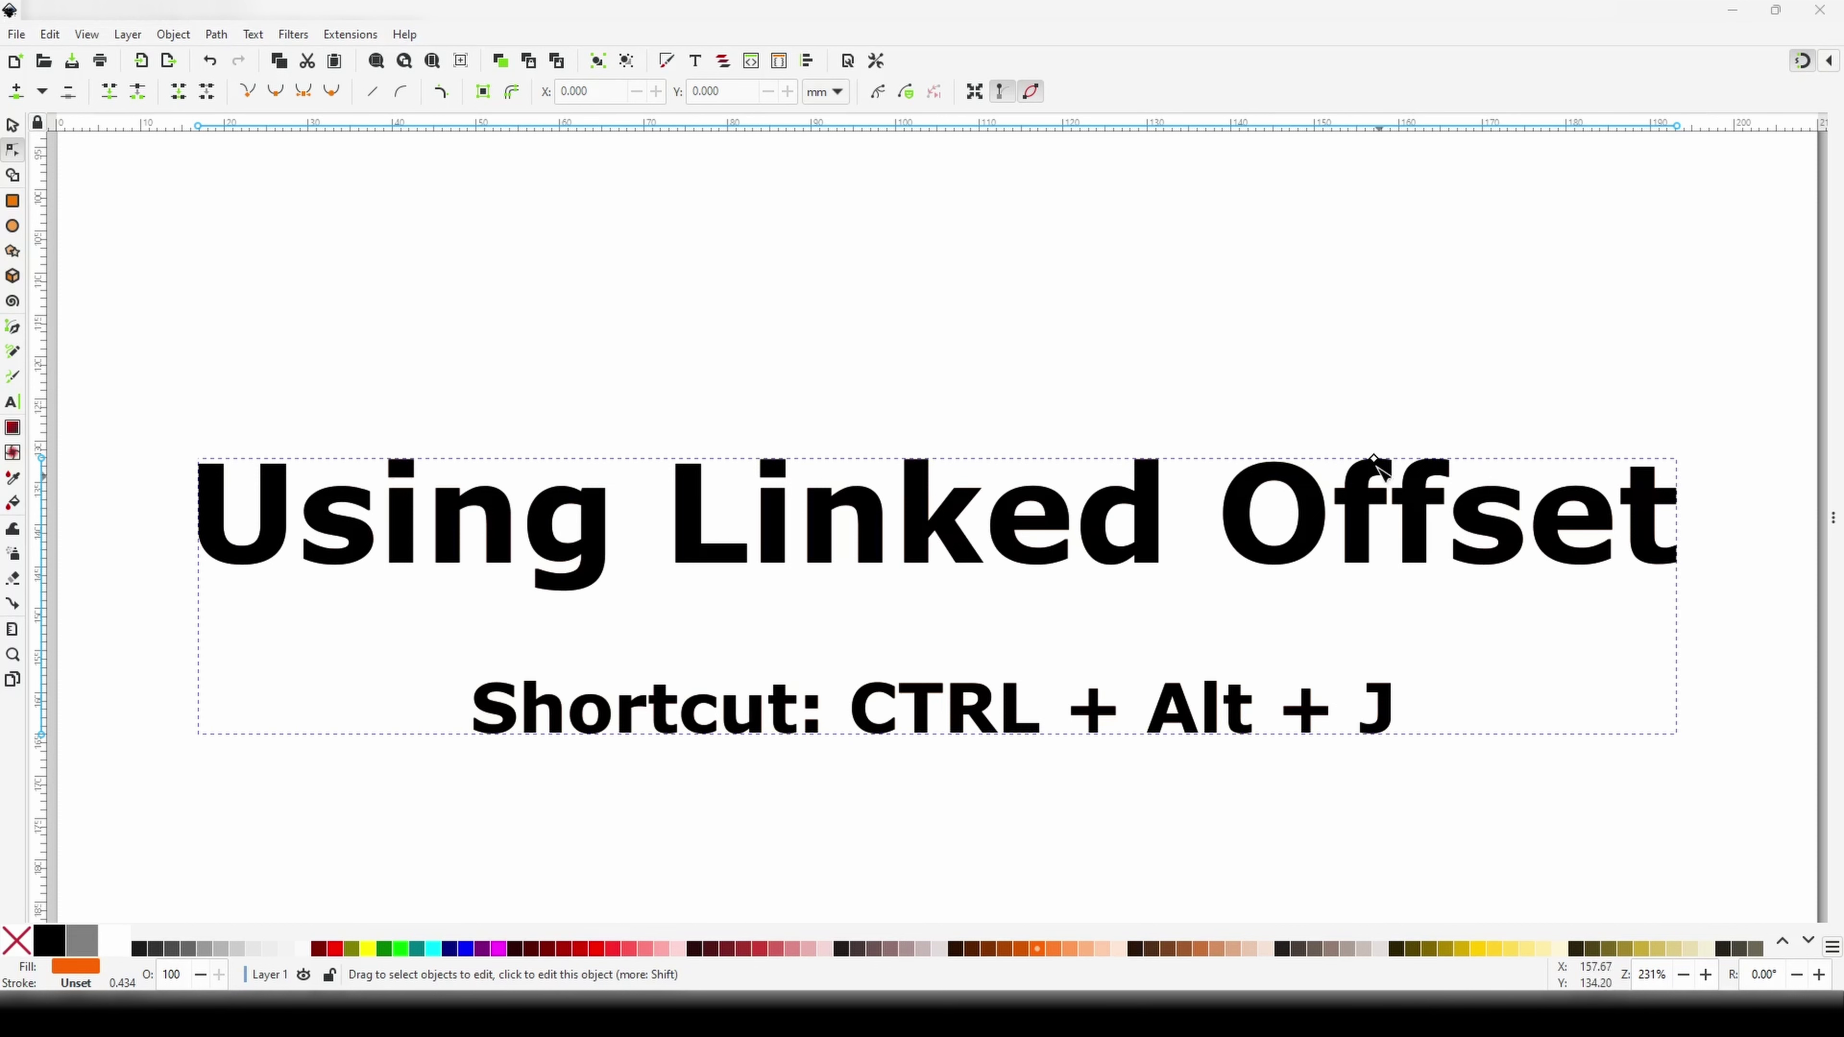
pyautogui.hotkey('ctrl', 'alt', 'j')
pyautogui.moveTo(1377, 460)
pyautogui.mouseDown()
pyautogui.moveTo(1393, 436)
pyautogui.moveTo(1387, 458)
pyautogui.mouseUp()
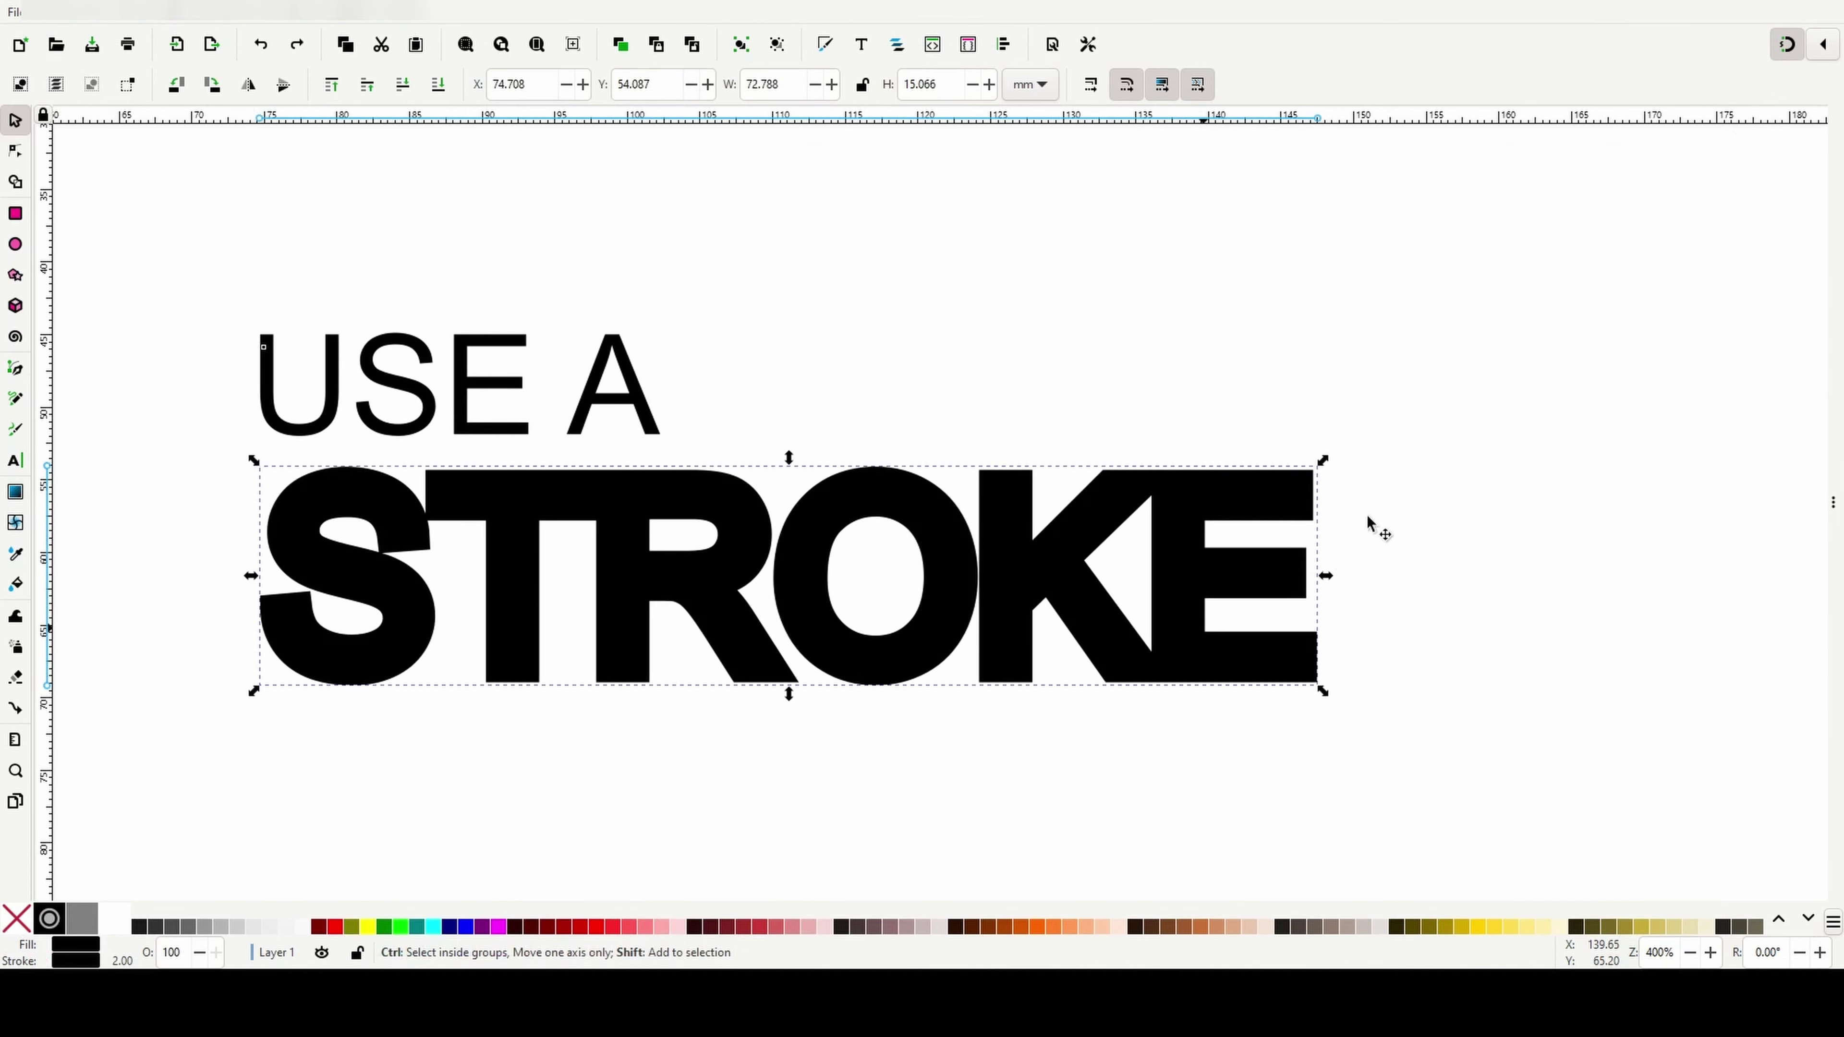
# Give the STROKE text a 1.5 mm stroke width, then deselect it and hide the panel
pyautogui.hotkey('ctrl', 'shift', 'f')
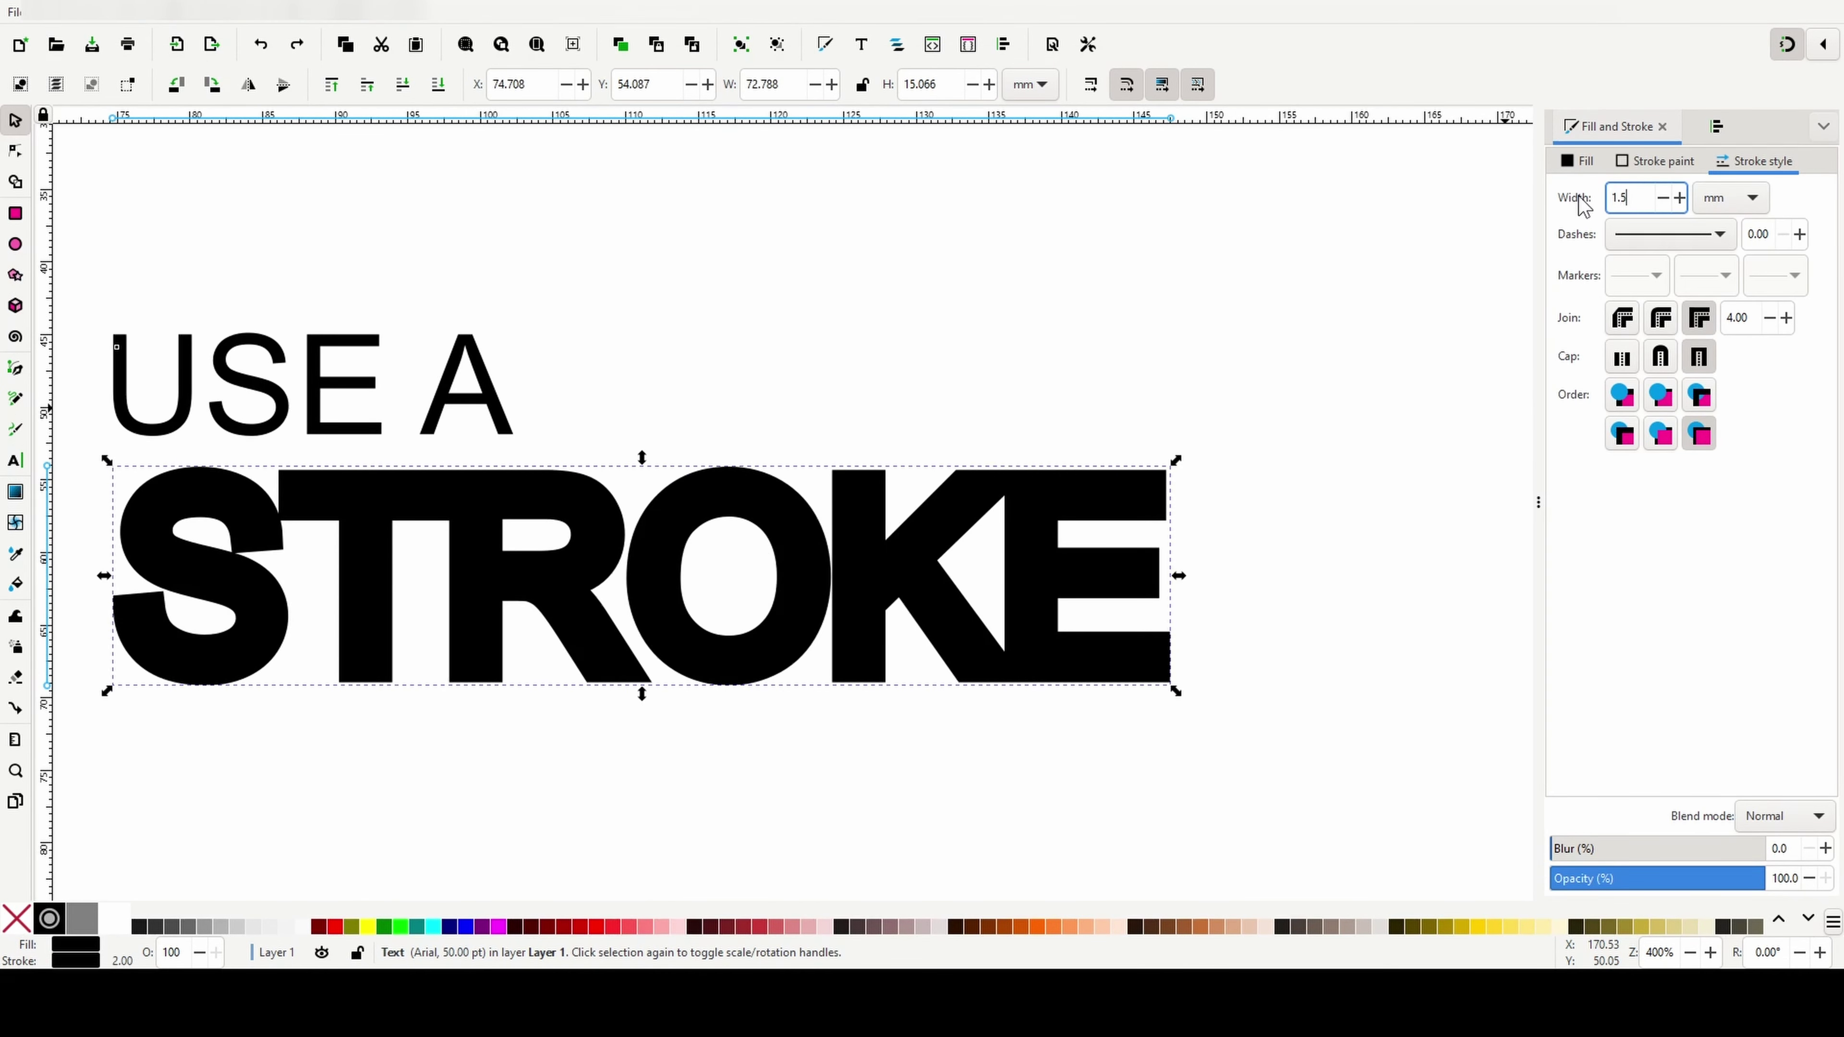
pyautogui.write('1.5')
pyautogui.press('Return')
pyautogui.click(1532, 503)
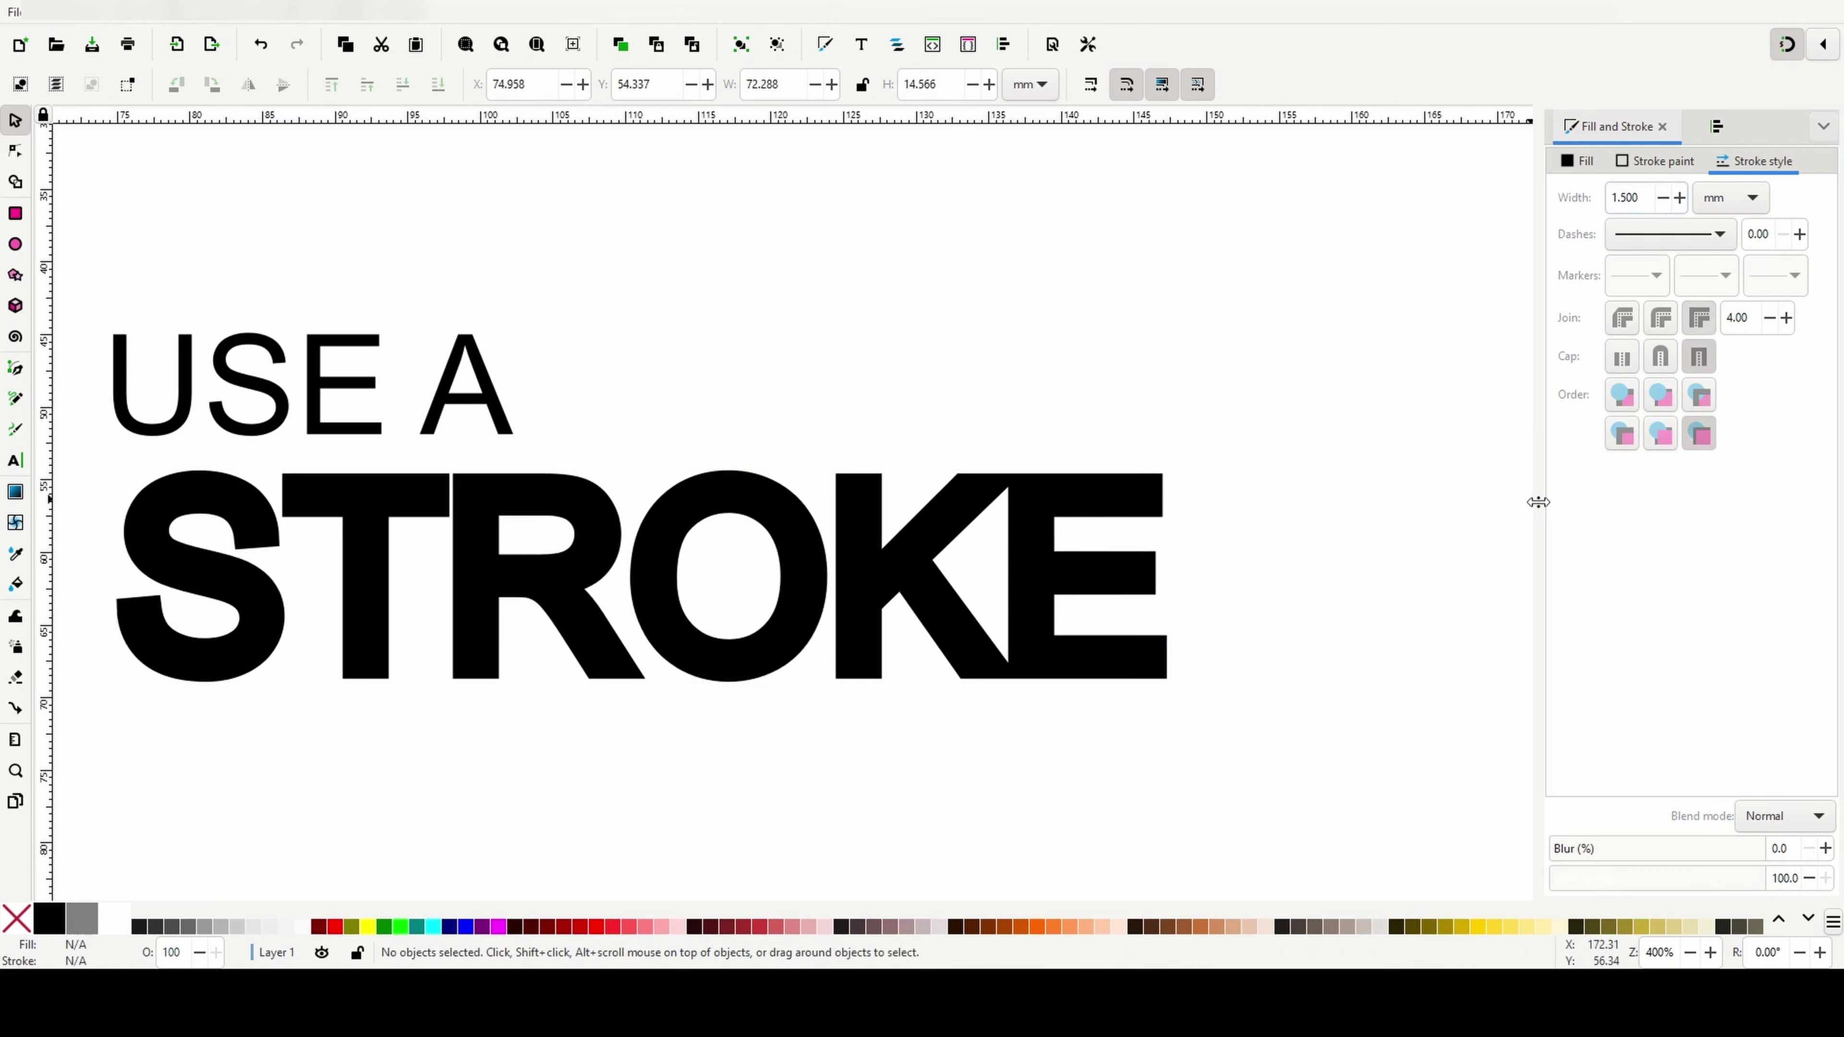
pyautogui.press('F12')
# Reword the two text lines from 'USE A STROKE' to 'I'm STOKED!'
pyautogui.doubleClick(1320, 597)
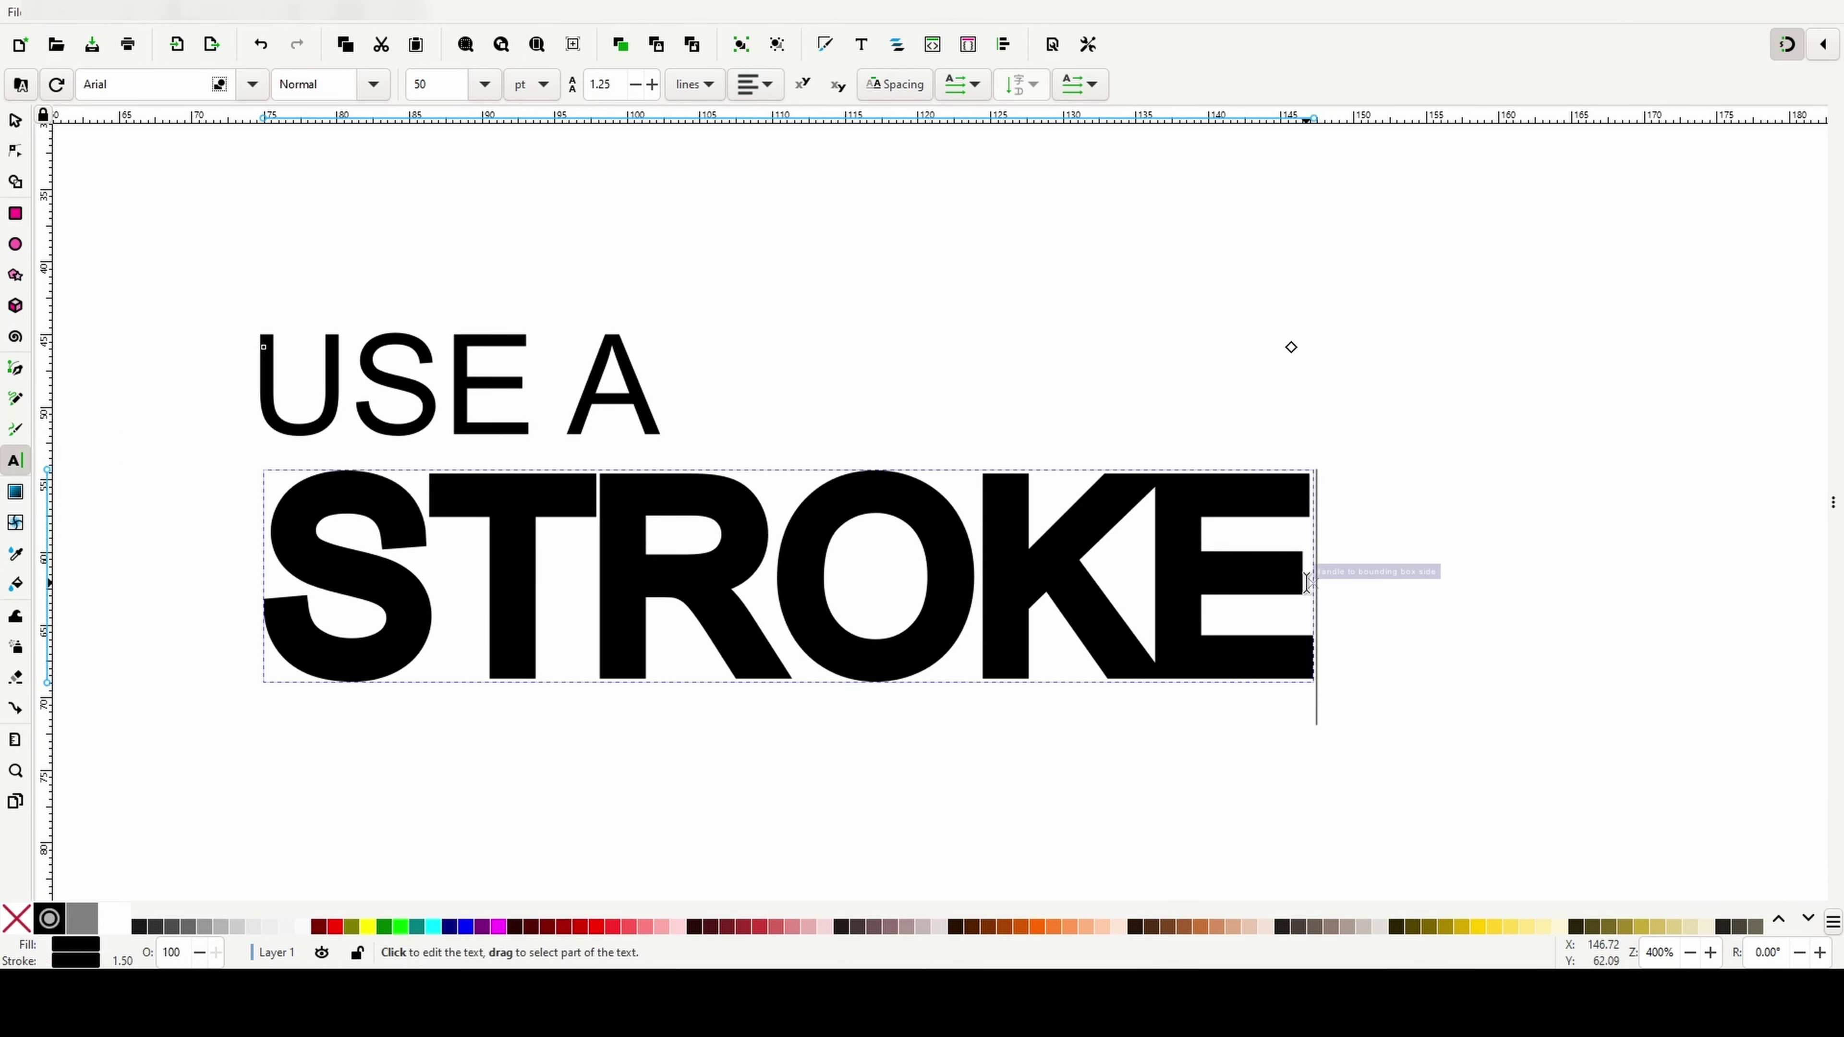
pyautogui.write('D')
pyautogui.moveTo(658, 424); pyautogui.dragTo(274, 396)
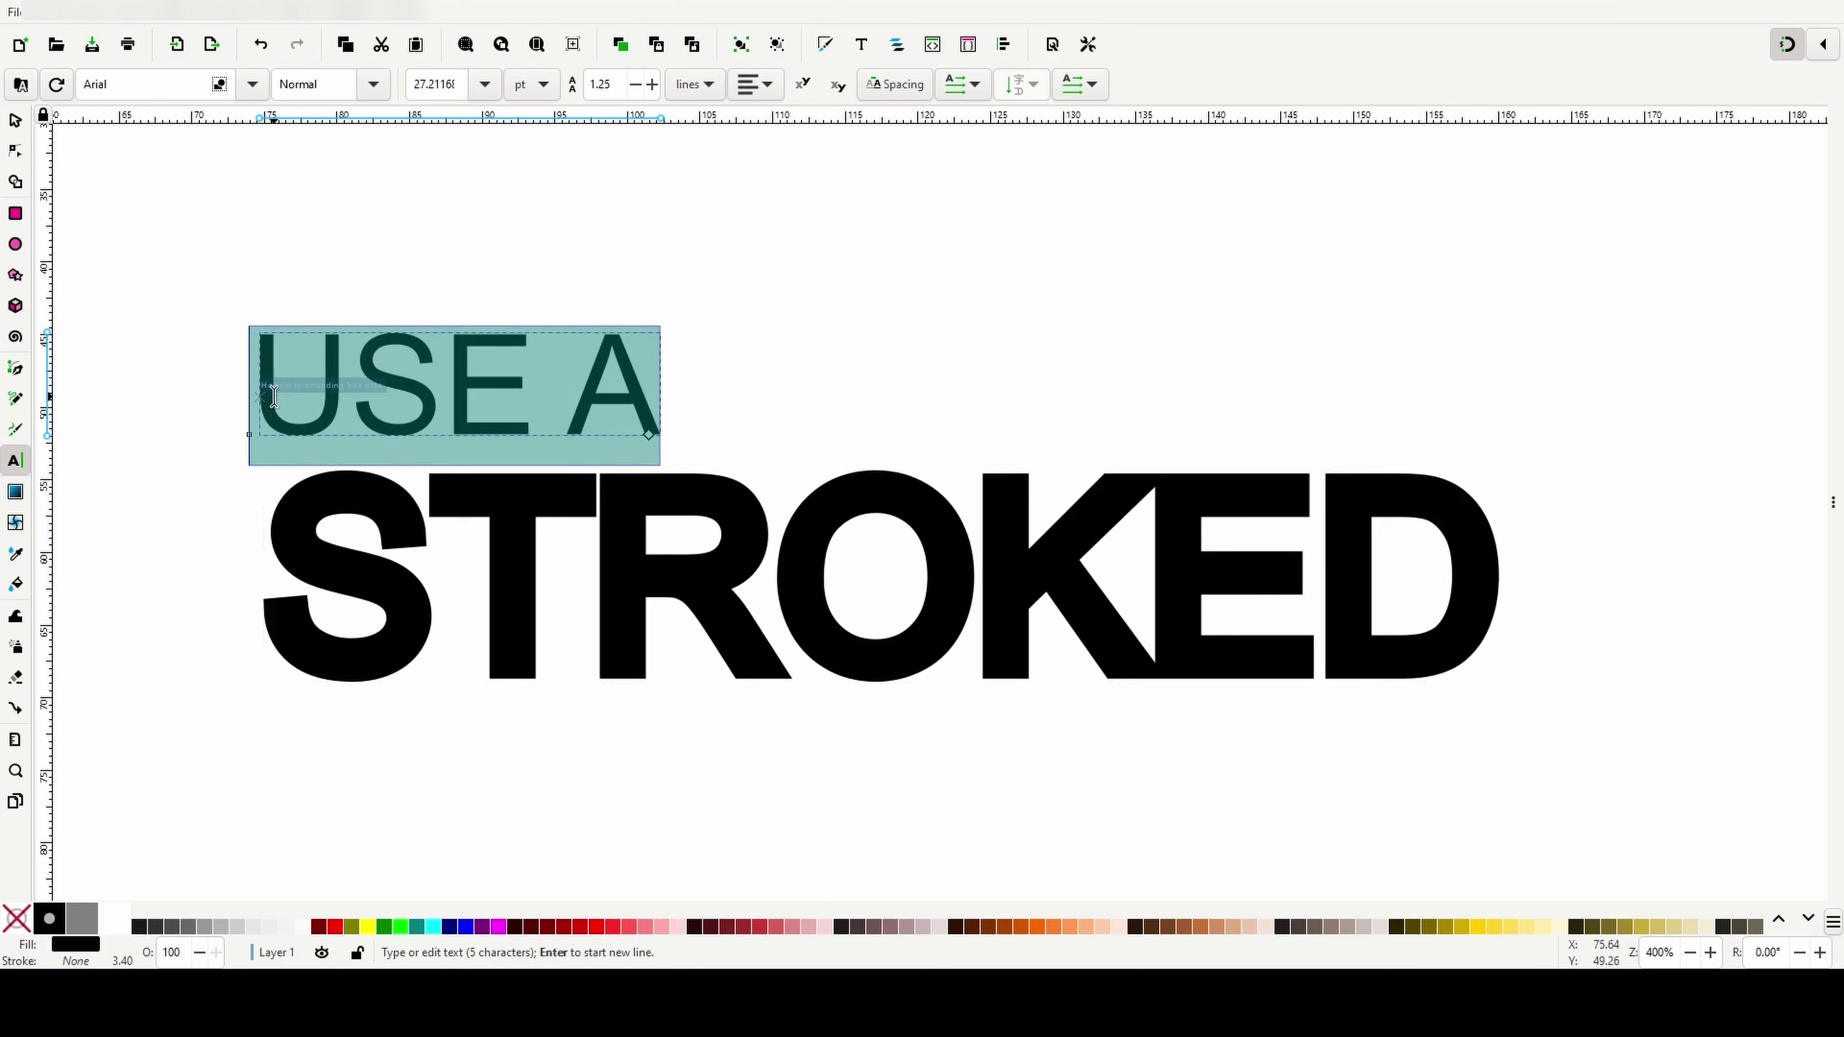
pyautogui.write("I'm")
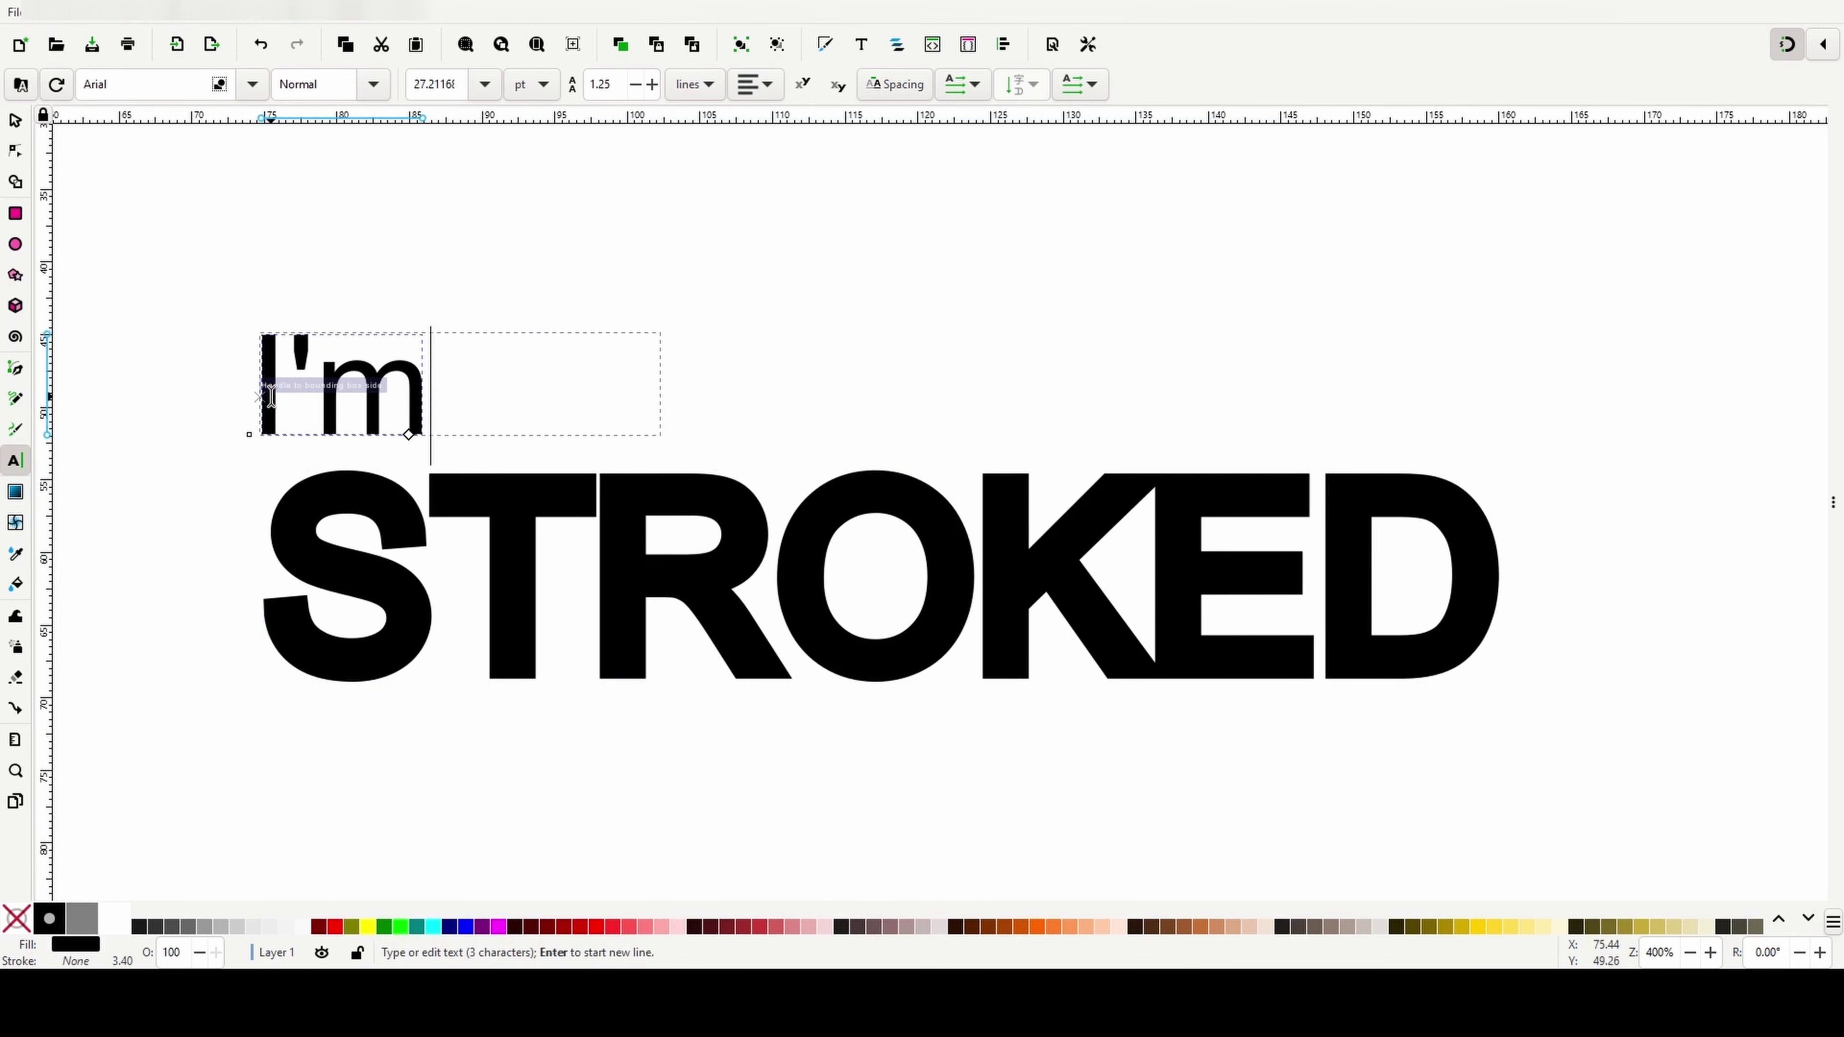
pyautogui.moveTo(594, 566); pyautogui.dragTo(724, 552)
pyautogui.press('BackSpace')
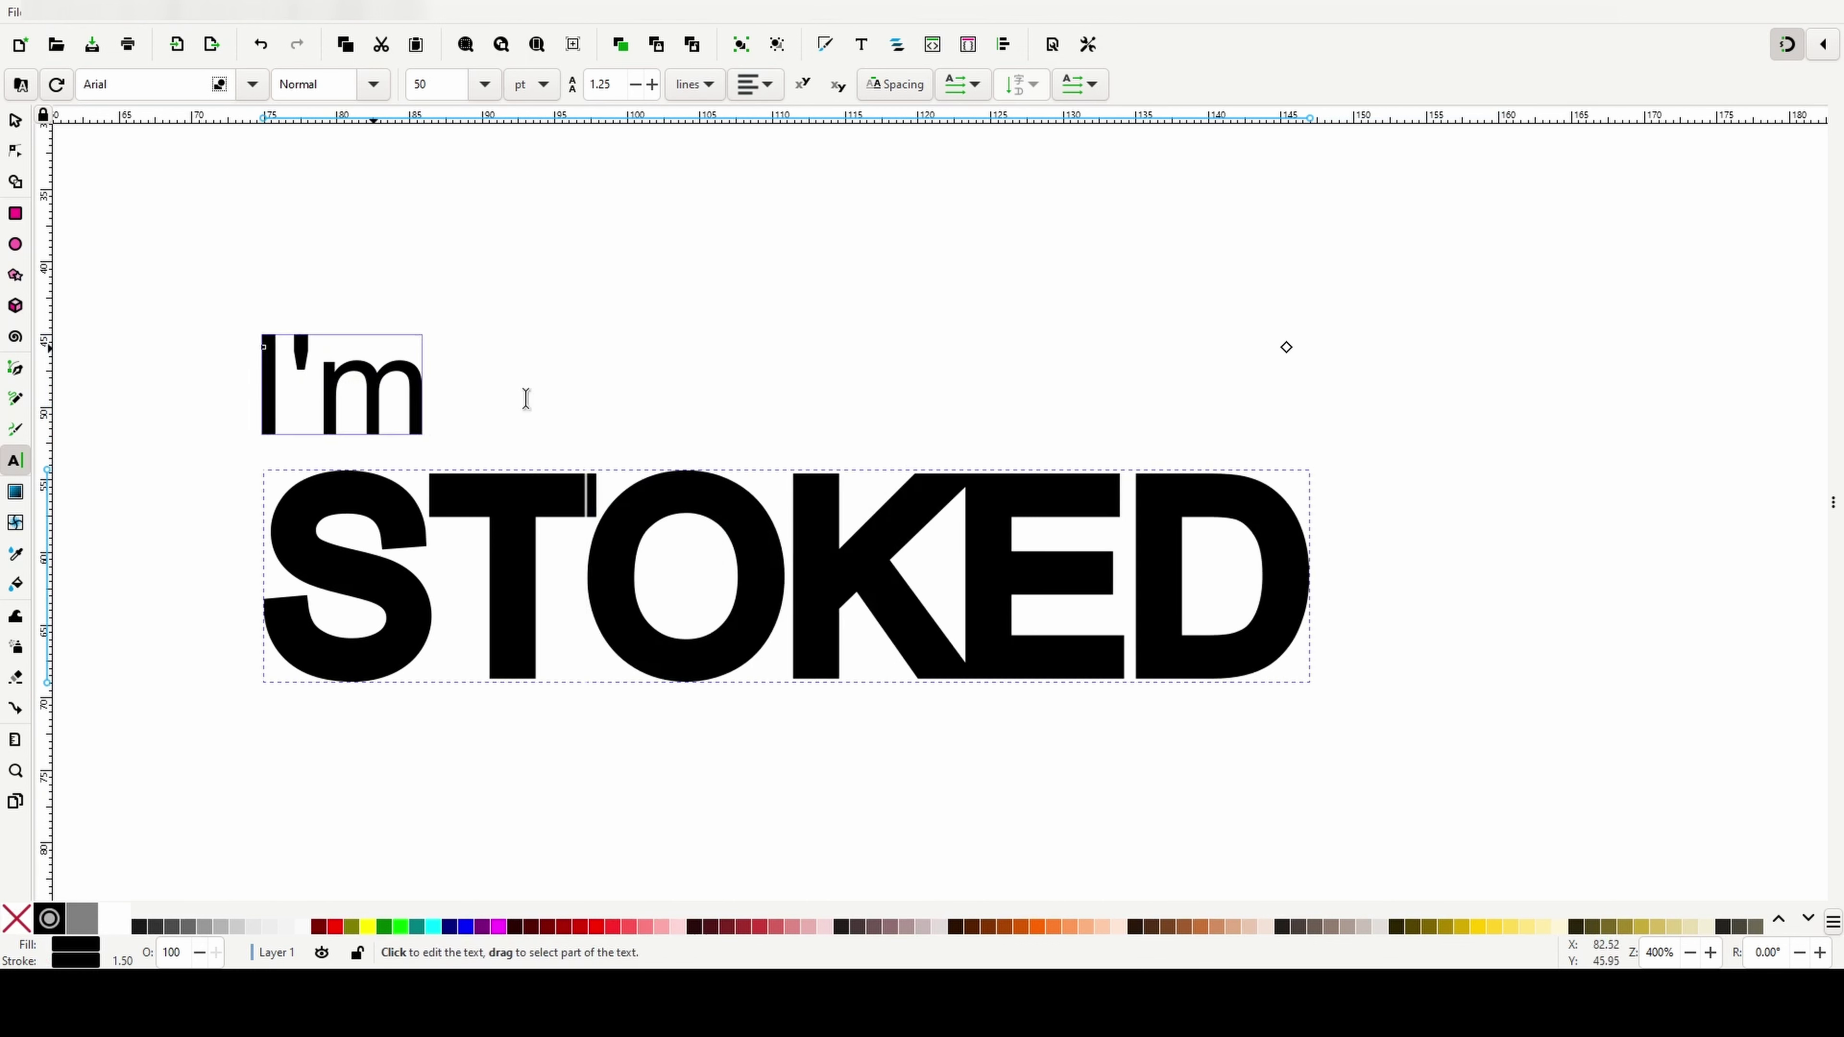
pyautogui.click(1308, 579)
pyautogui.write('!')
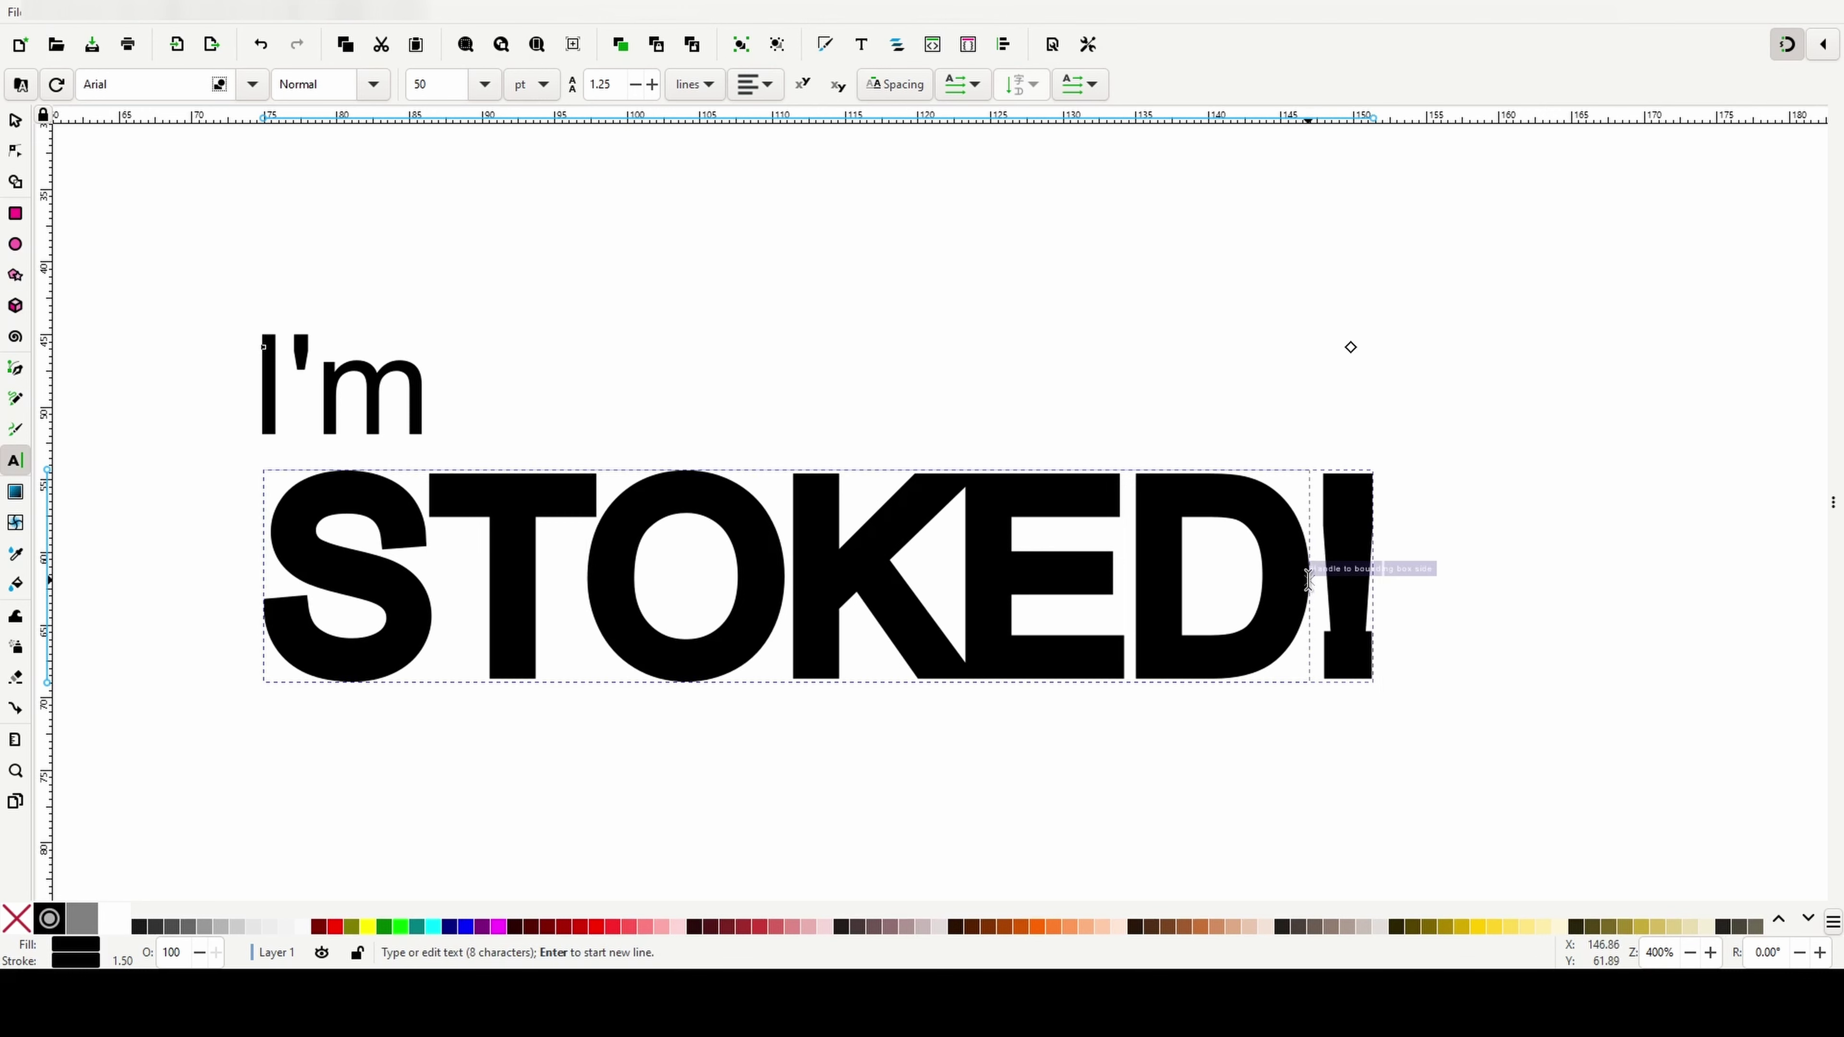
pyautogui.press('Escape')
pyautogui.press('s')
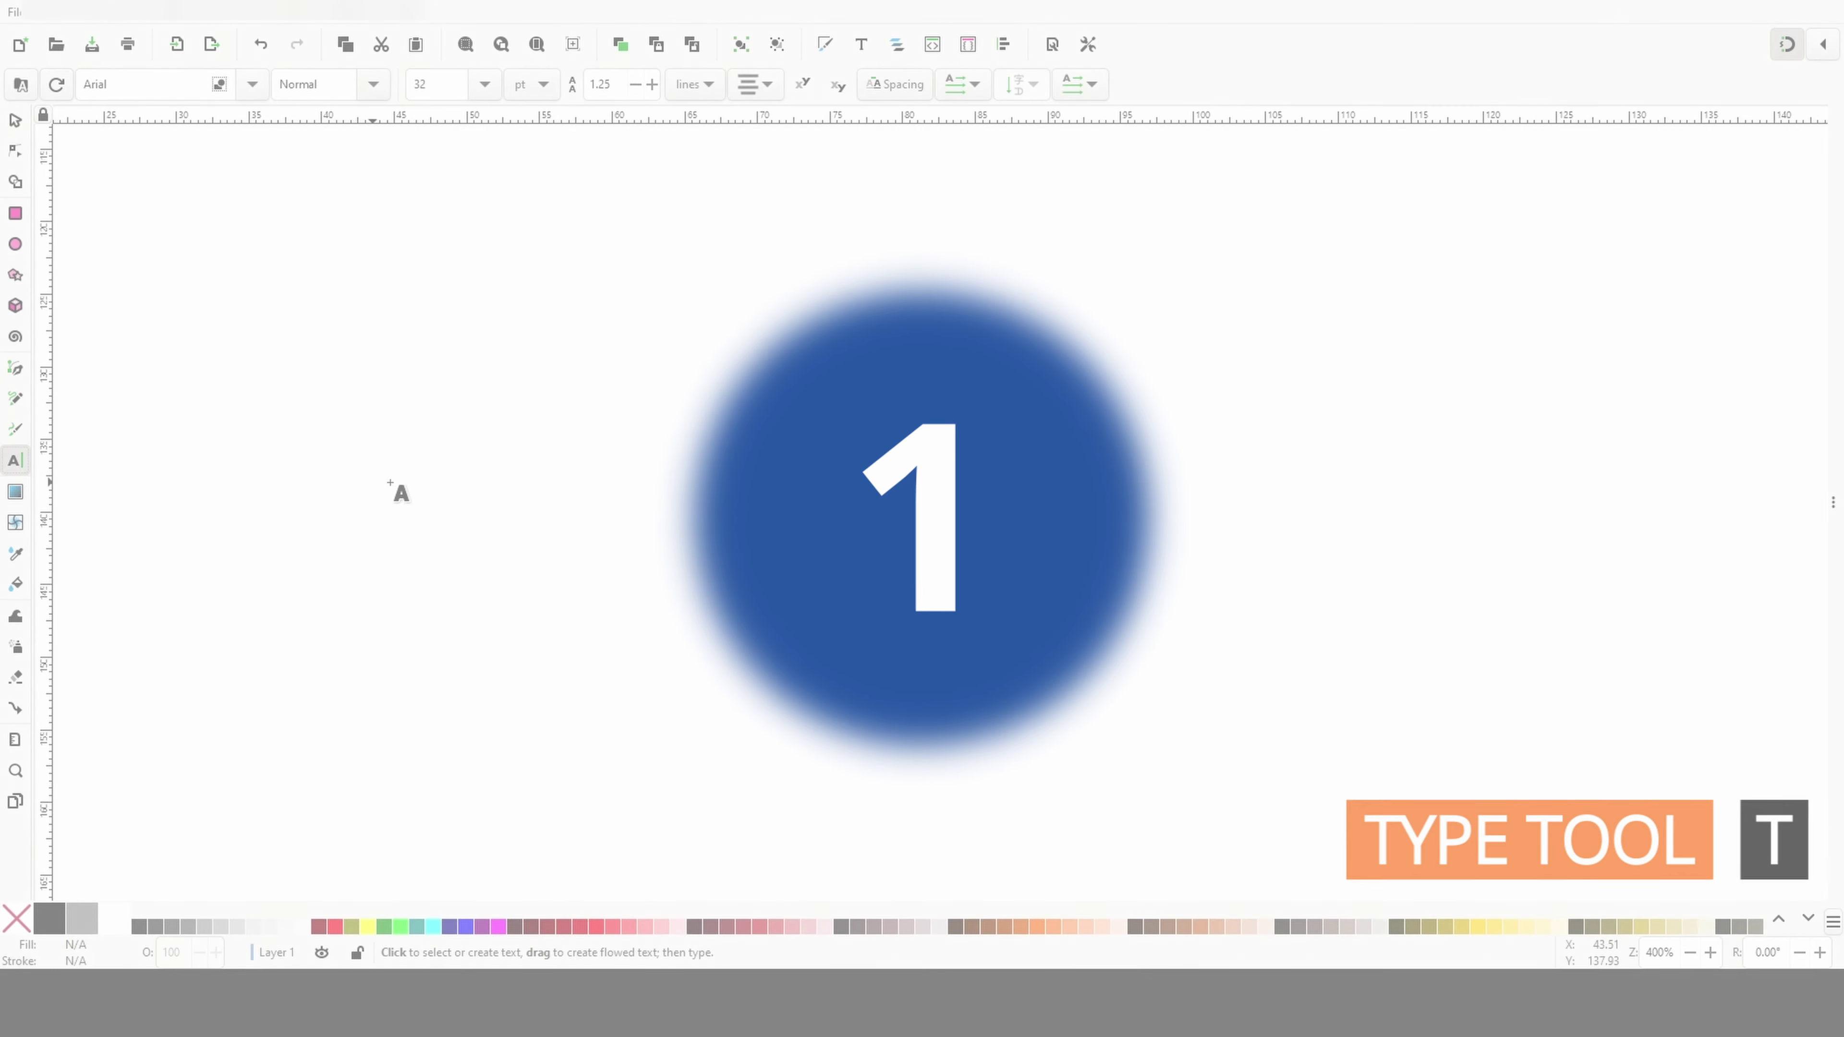
# Create the text 'Your TEXT' and move it right and down into position
pyautogui.click(595, 483)
pyautogui.write('Your TEXT')
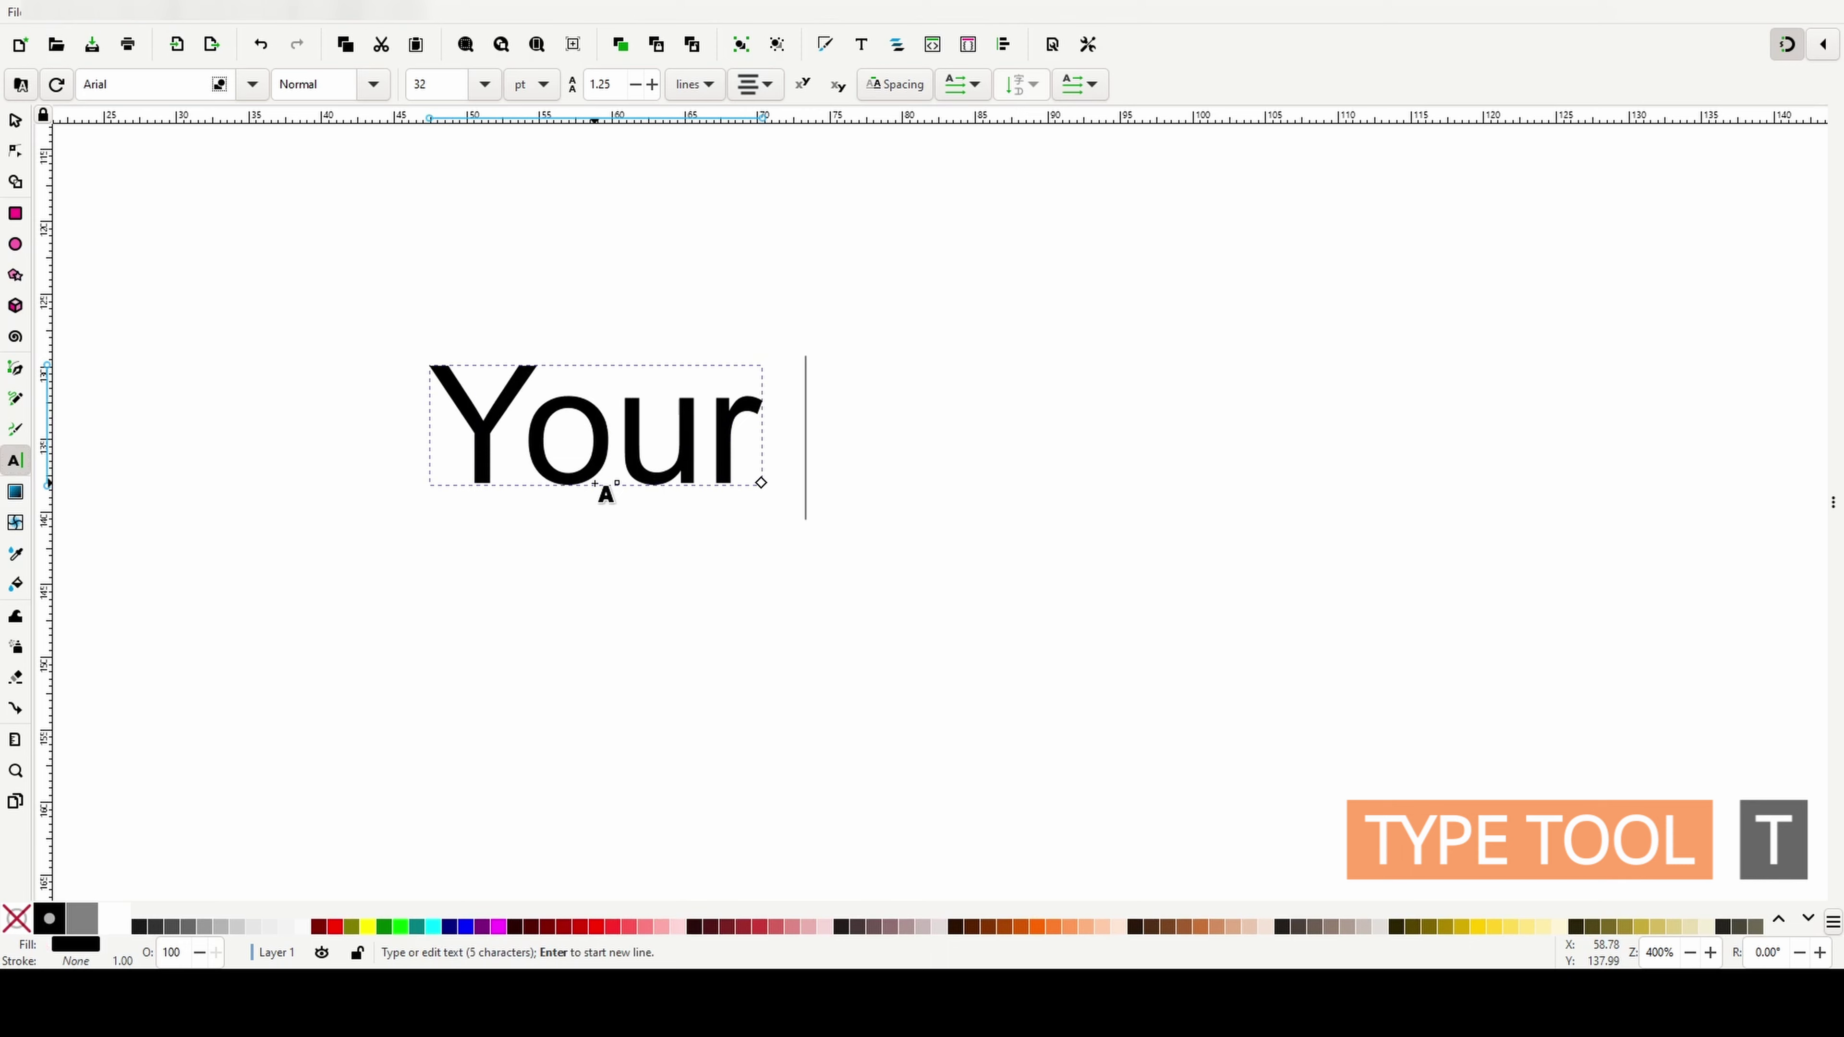
pyautogui.click(14, 120)
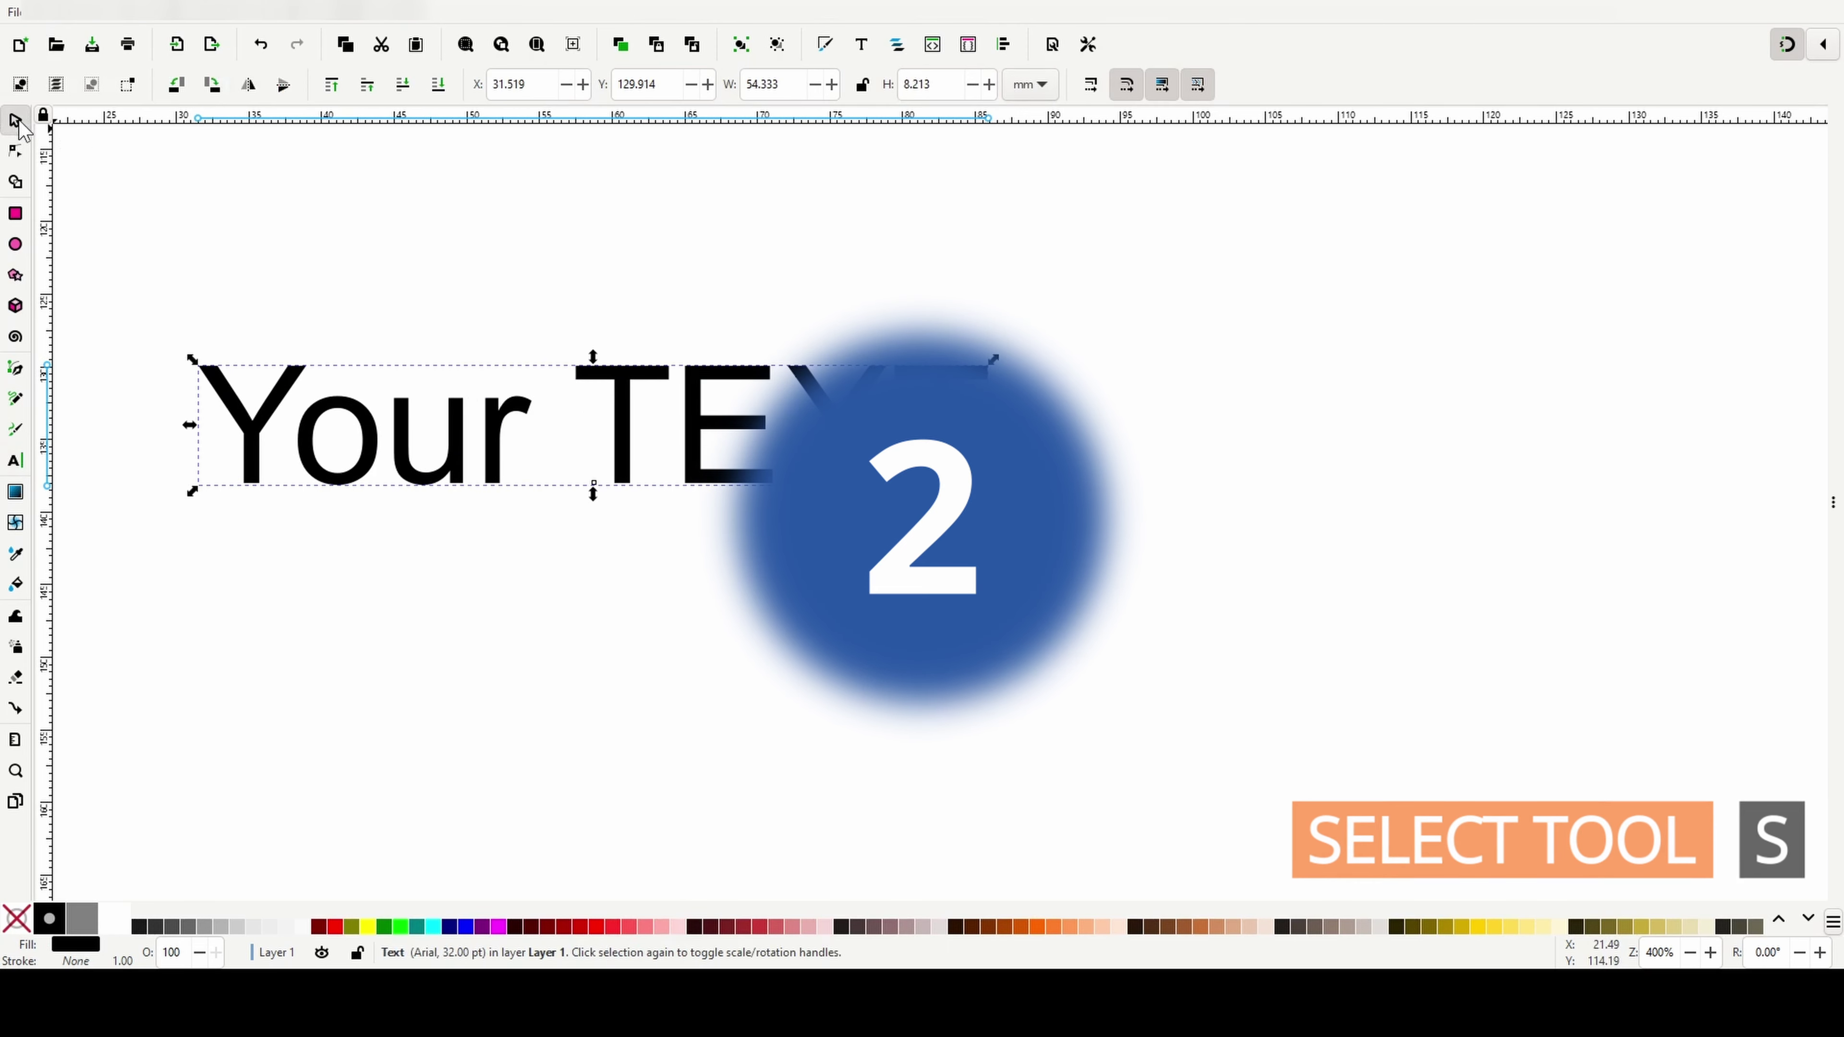
pyautogui.moveTo(770, 498); pyautogui.dragTo(950, 553)
# Give the Your TEXT object an orange #FF6600 outline from the palette
pyautogui.click(845, 632)
pyautogui.click(819, 503)
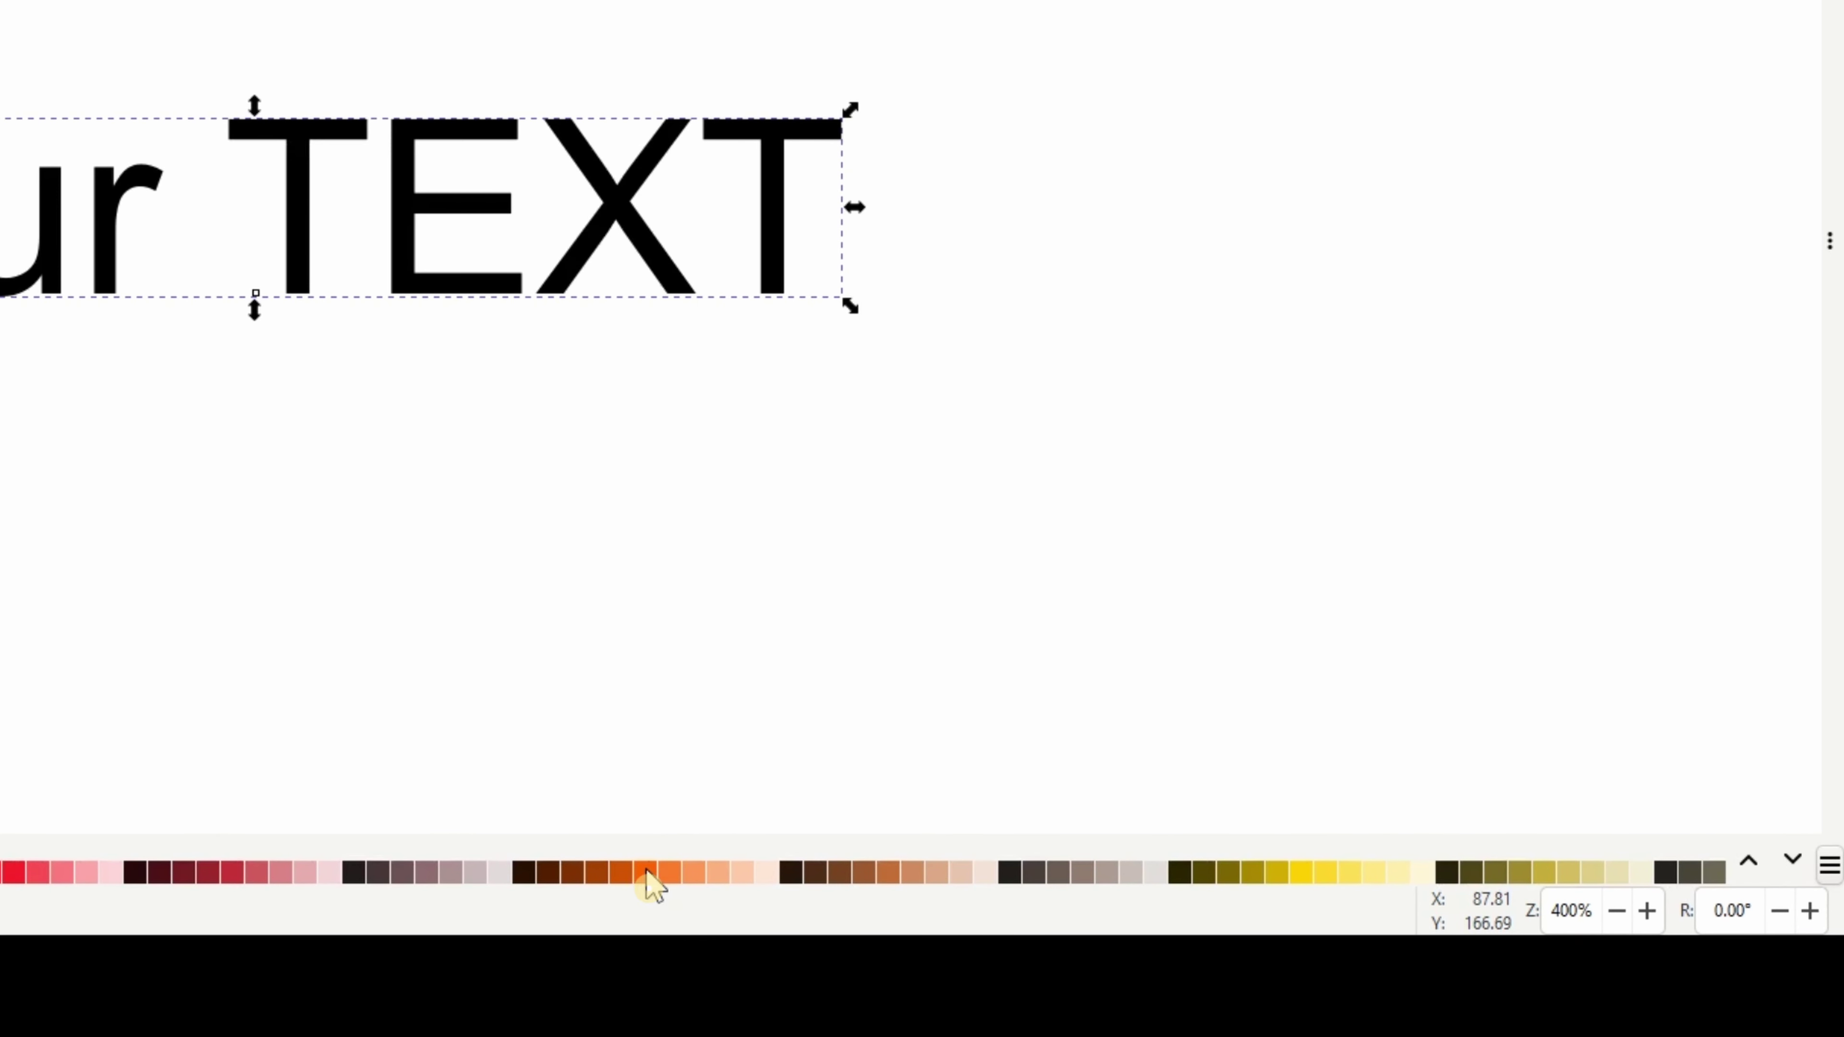
pyautogui.keyDown('shift'); pyautogui.click(647, 871); pyautogui.keyUp('shift')
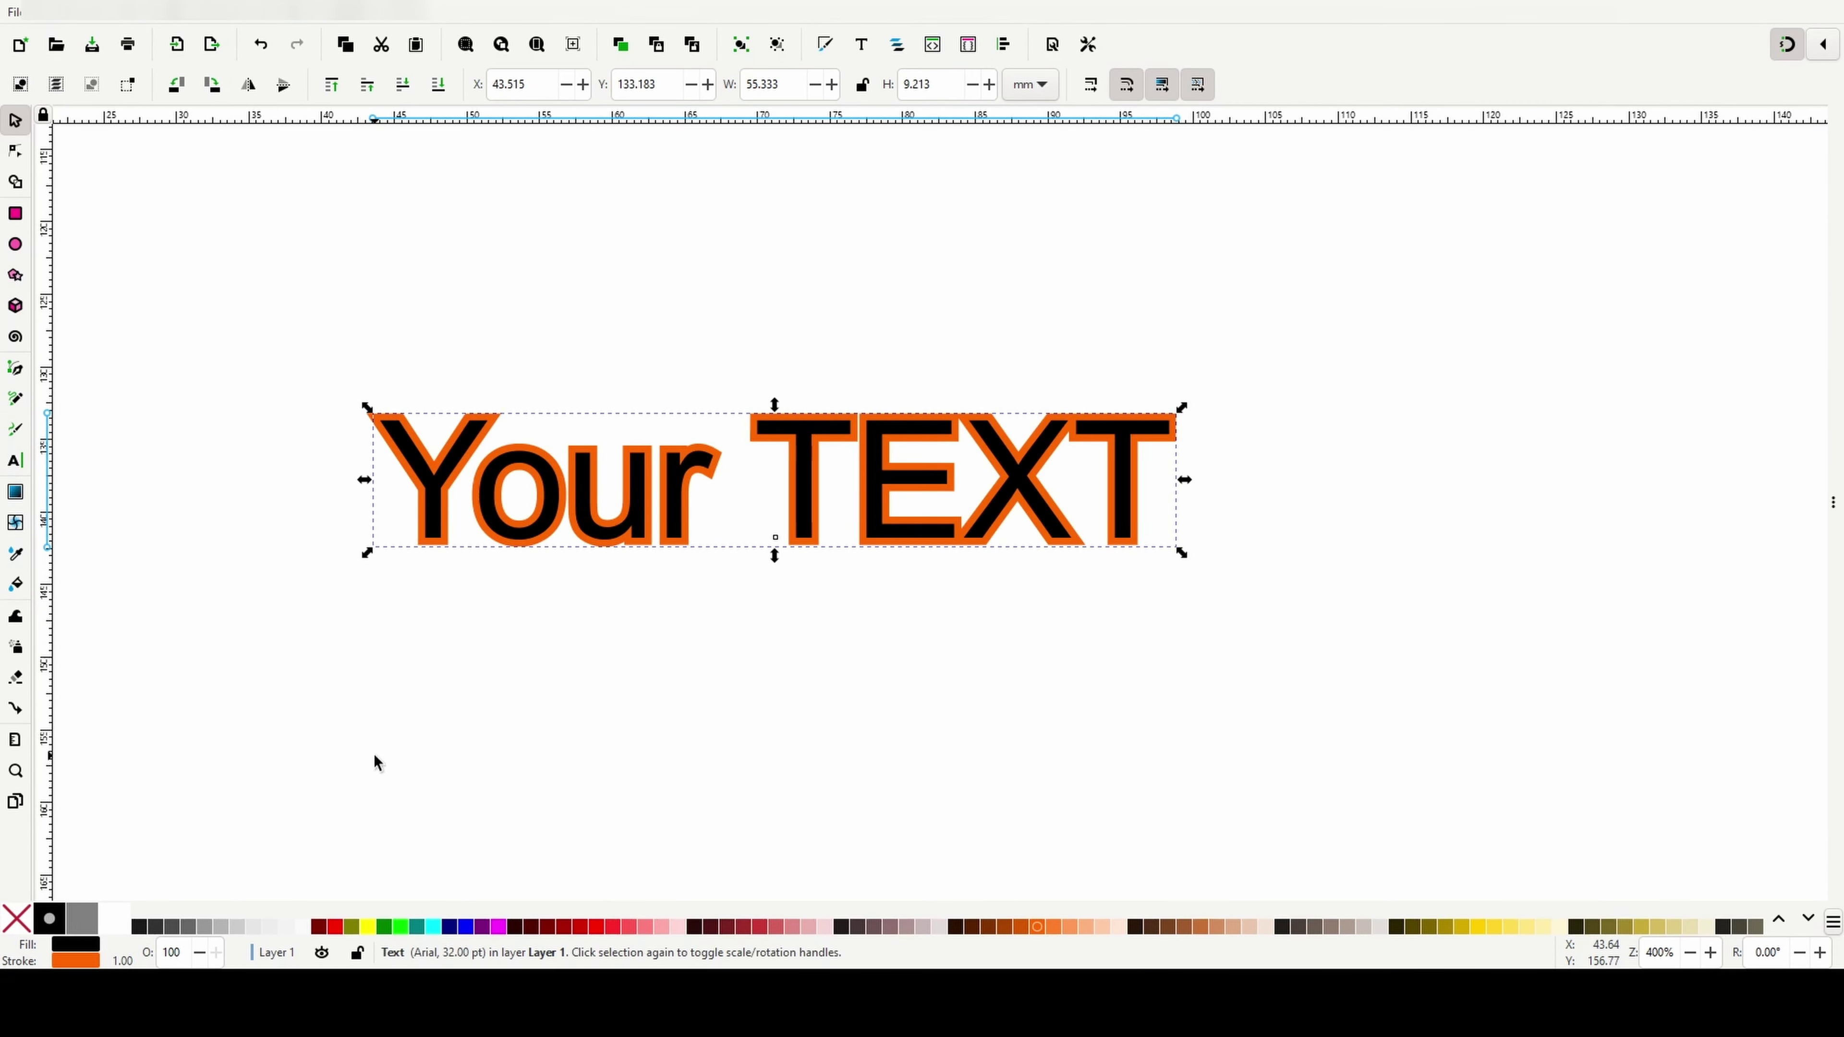
# Enter a 2 mm stroke width for the orange Your TEXT outline in Fill and Stroke
pyautogui.click(87, 955)
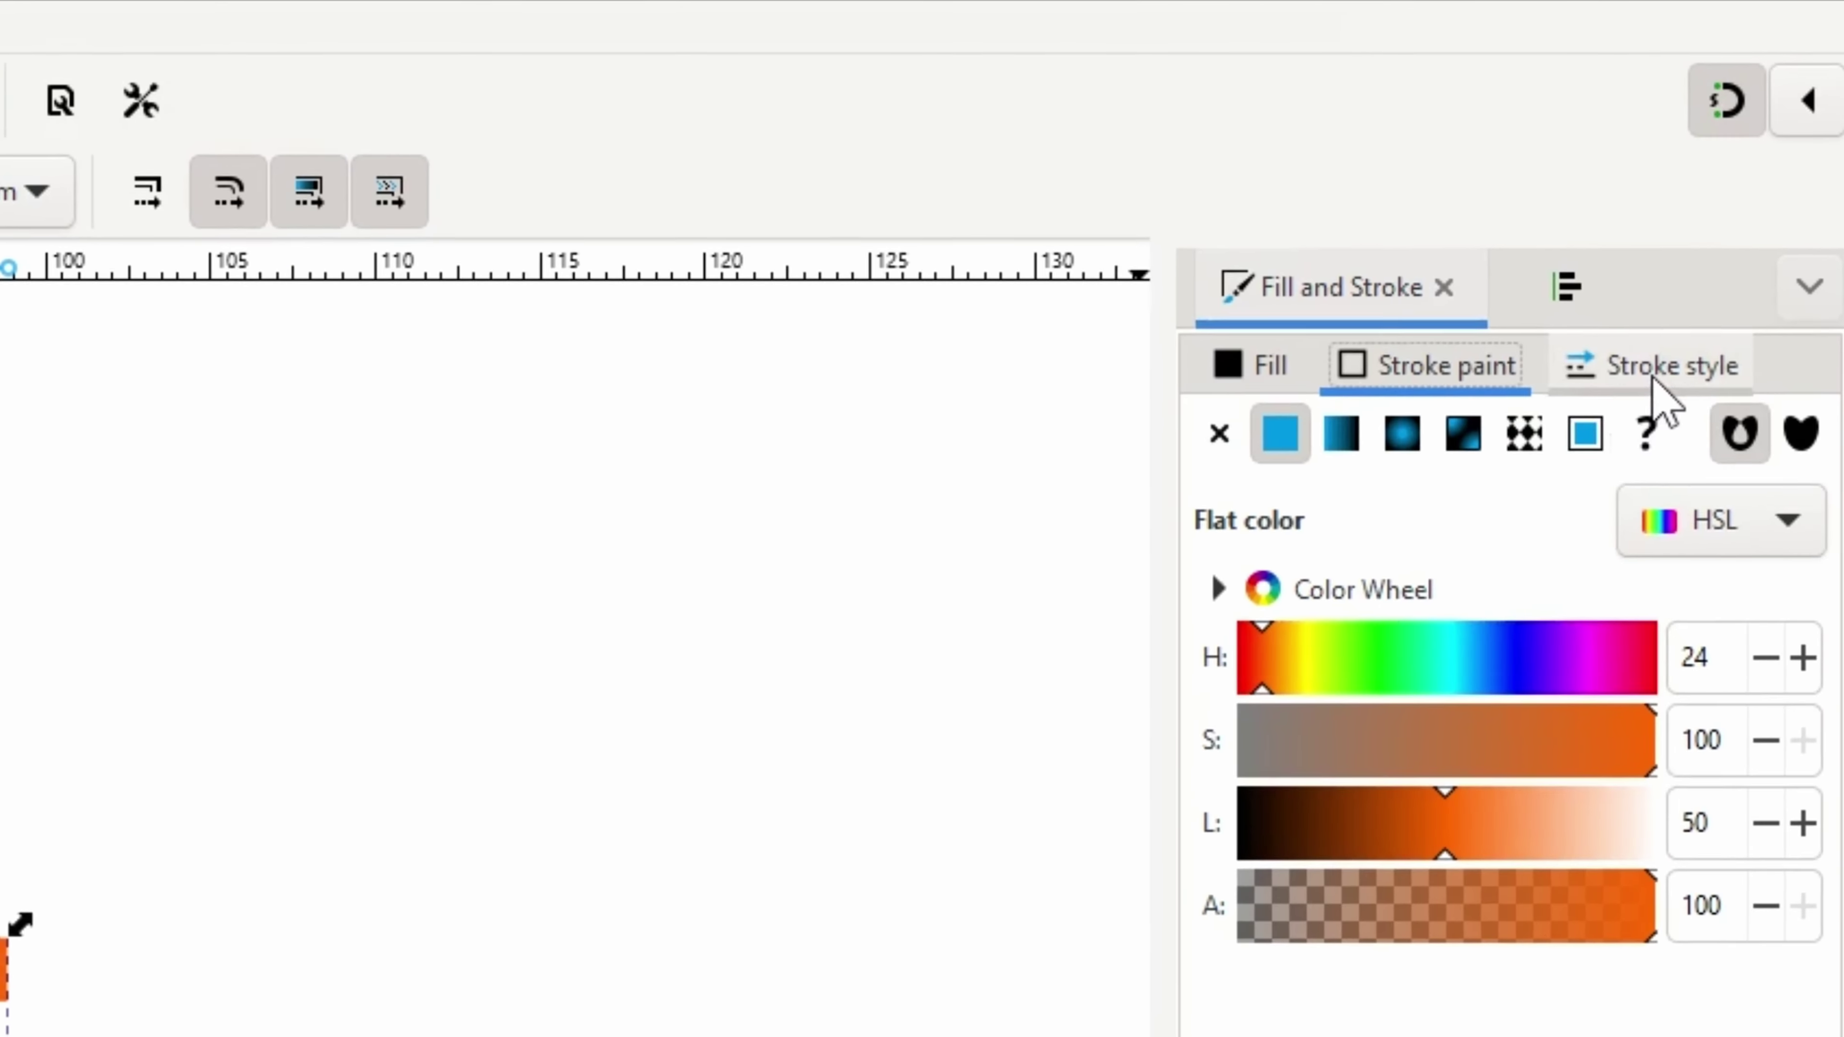
pyautogui.click(1757, 171)
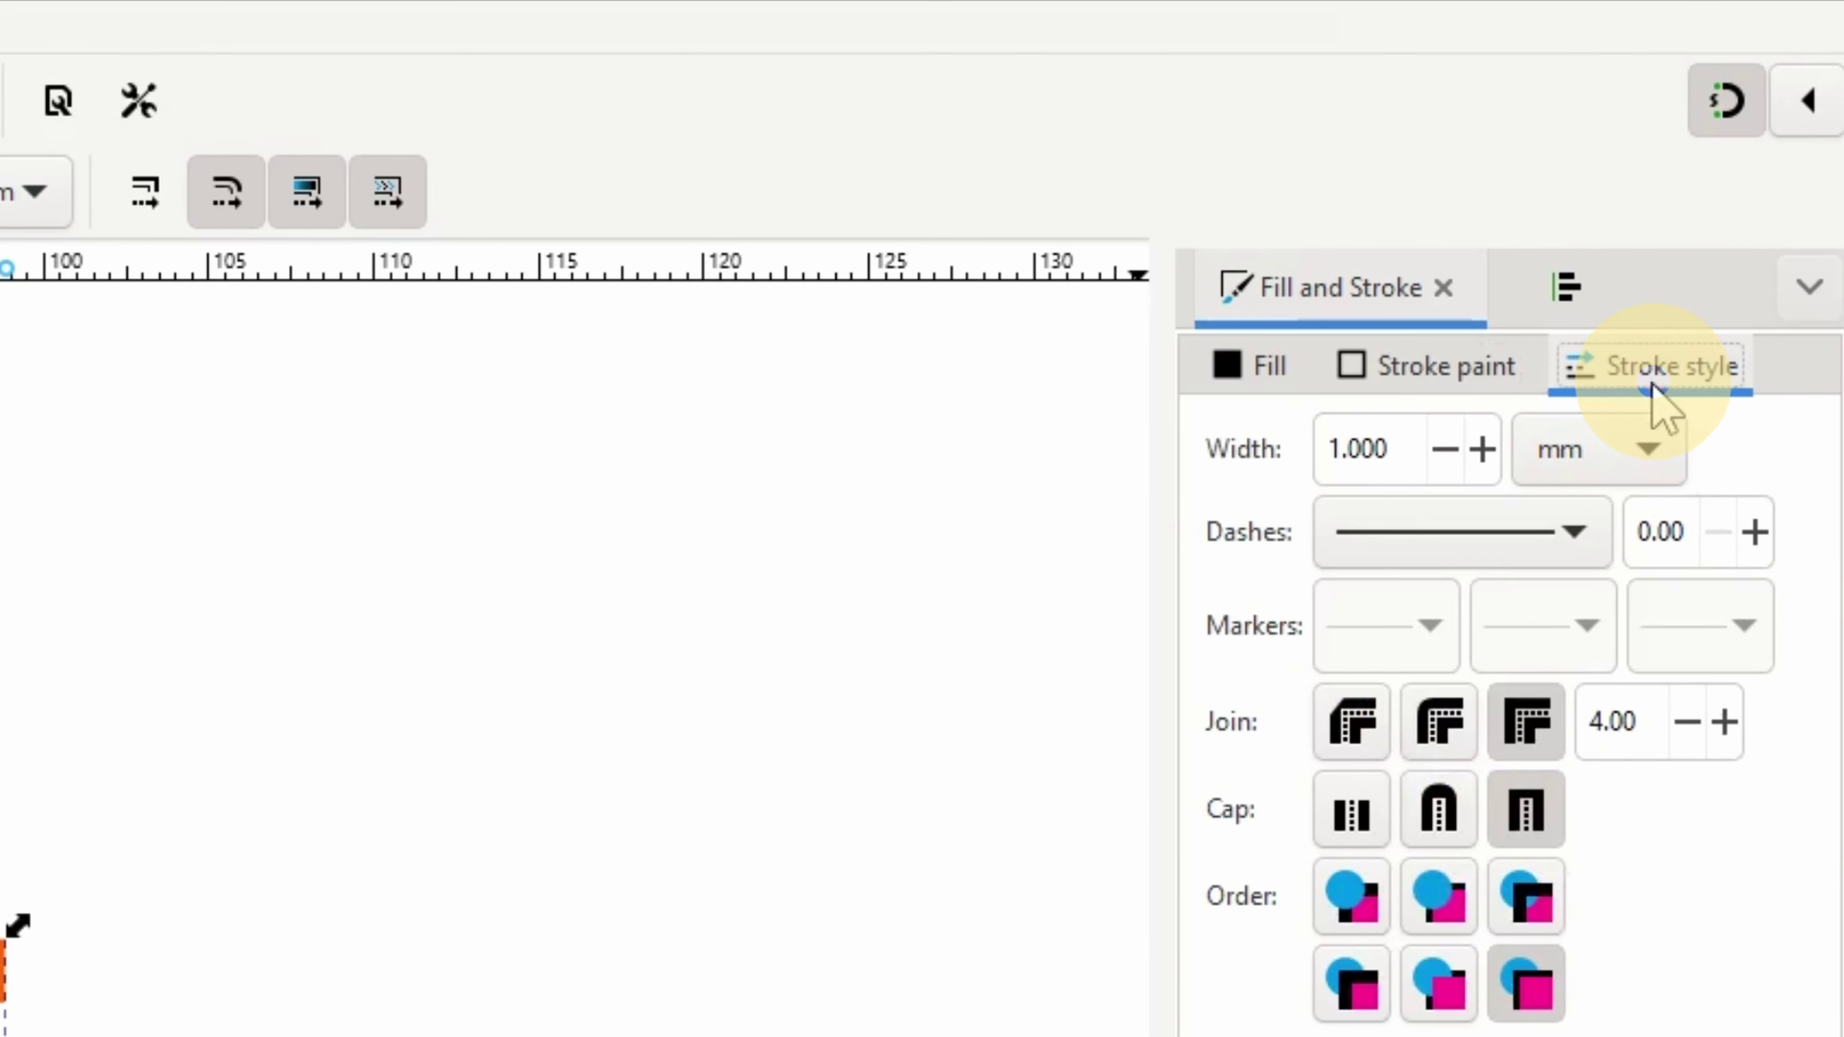
pyautogui.moveTo(1395, 447); pyautogui.dragTo(1261, 458)
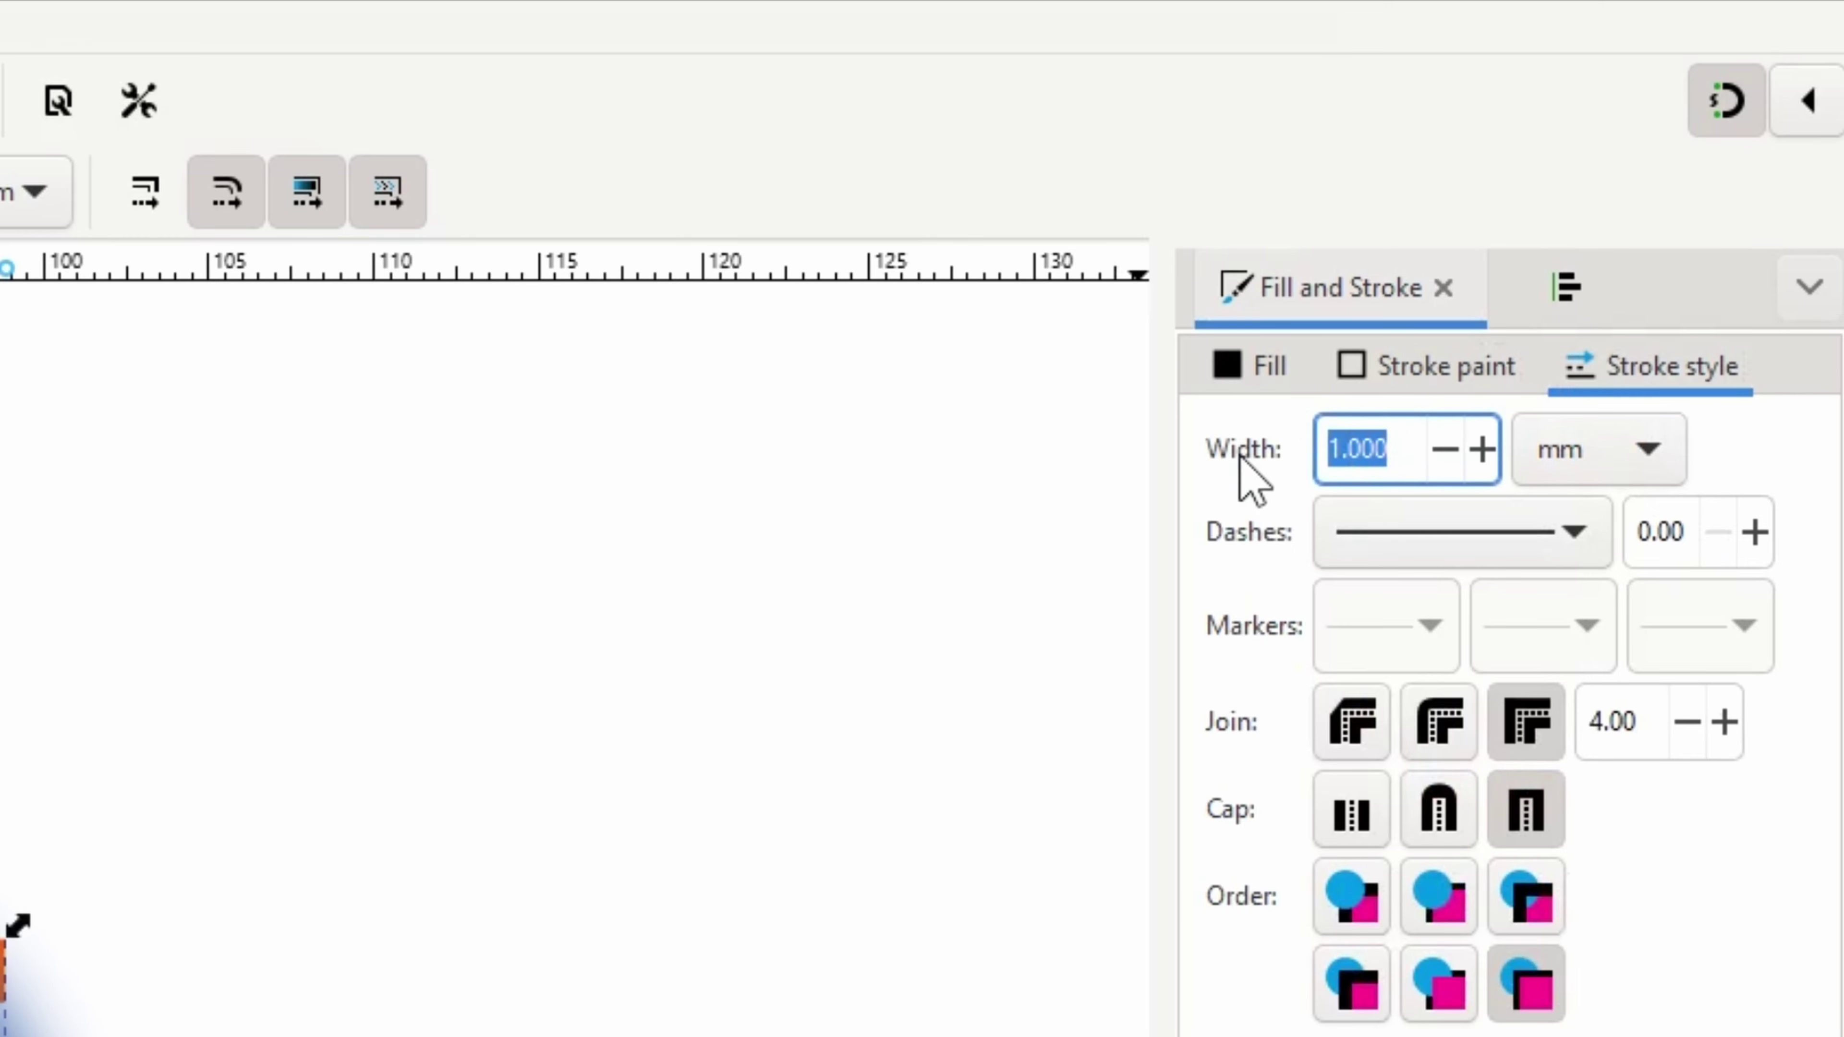
pyautogui.write('2')
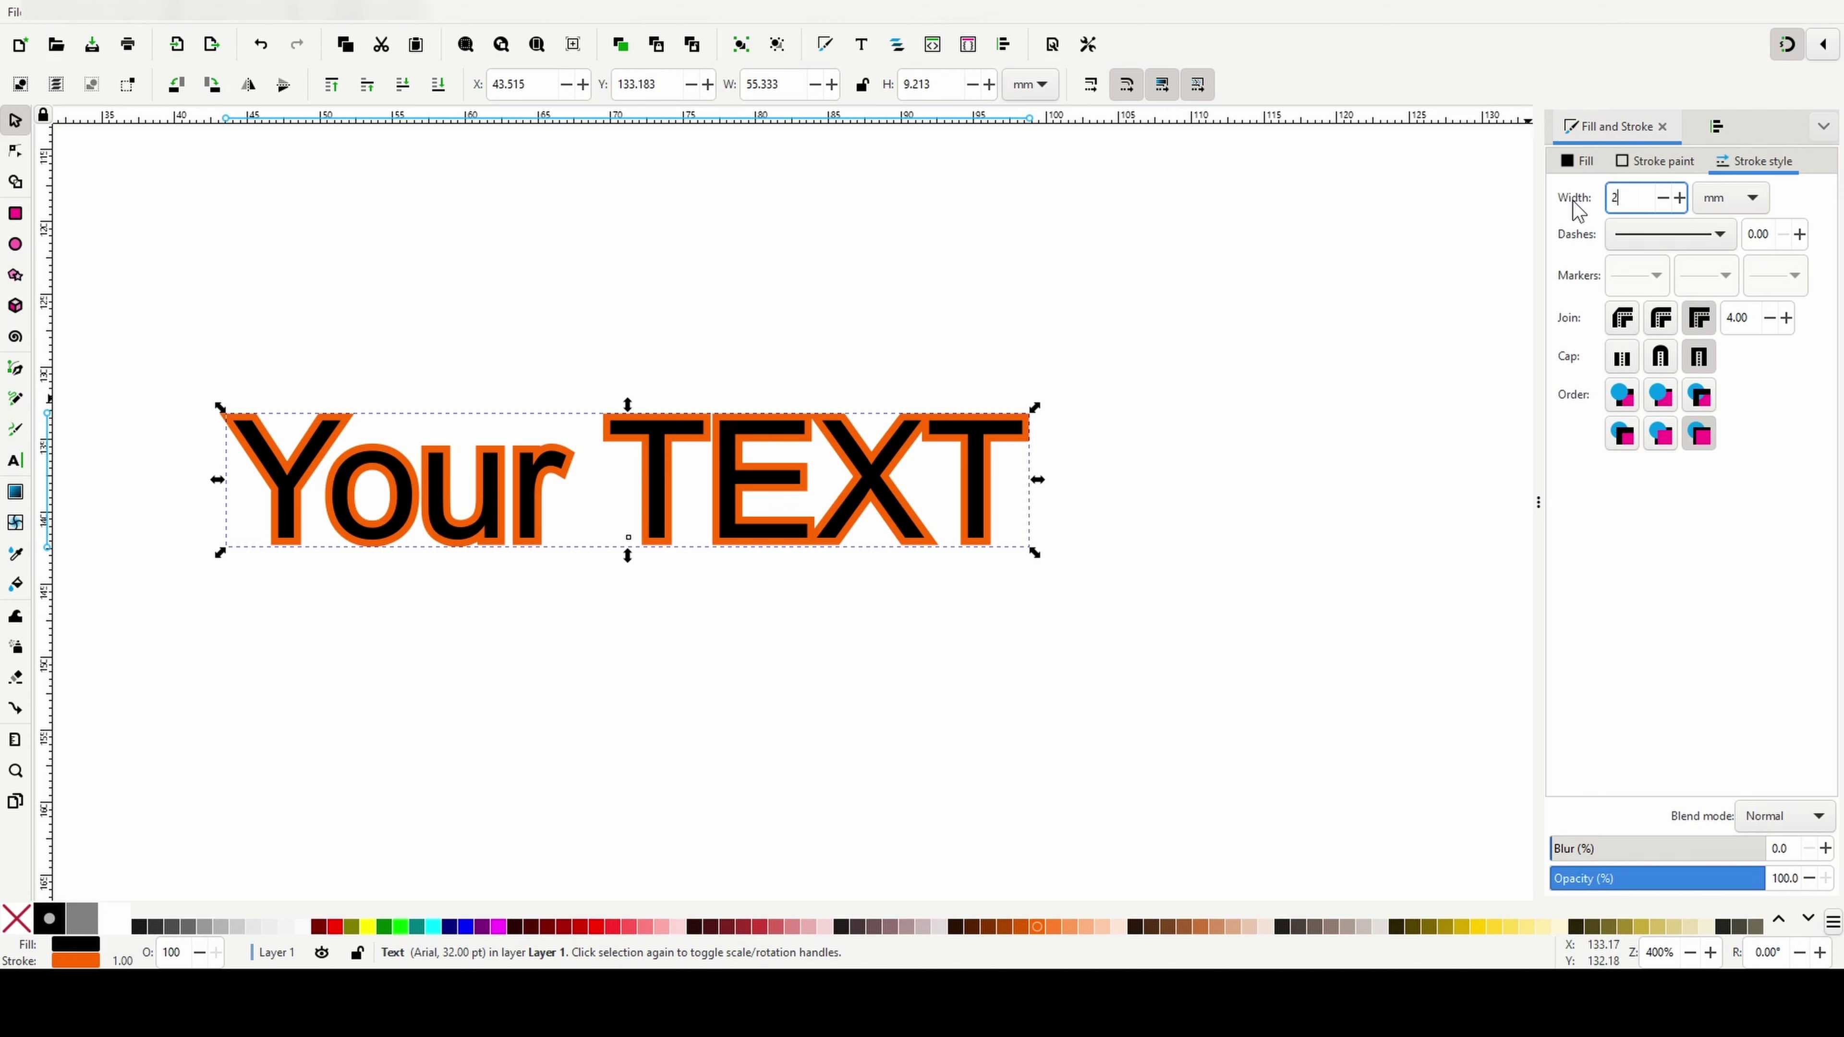
# Apply the 2 mm stroke width, then give BIGGEST's stroke bevelled corner joins
pyautogui.press('Return')
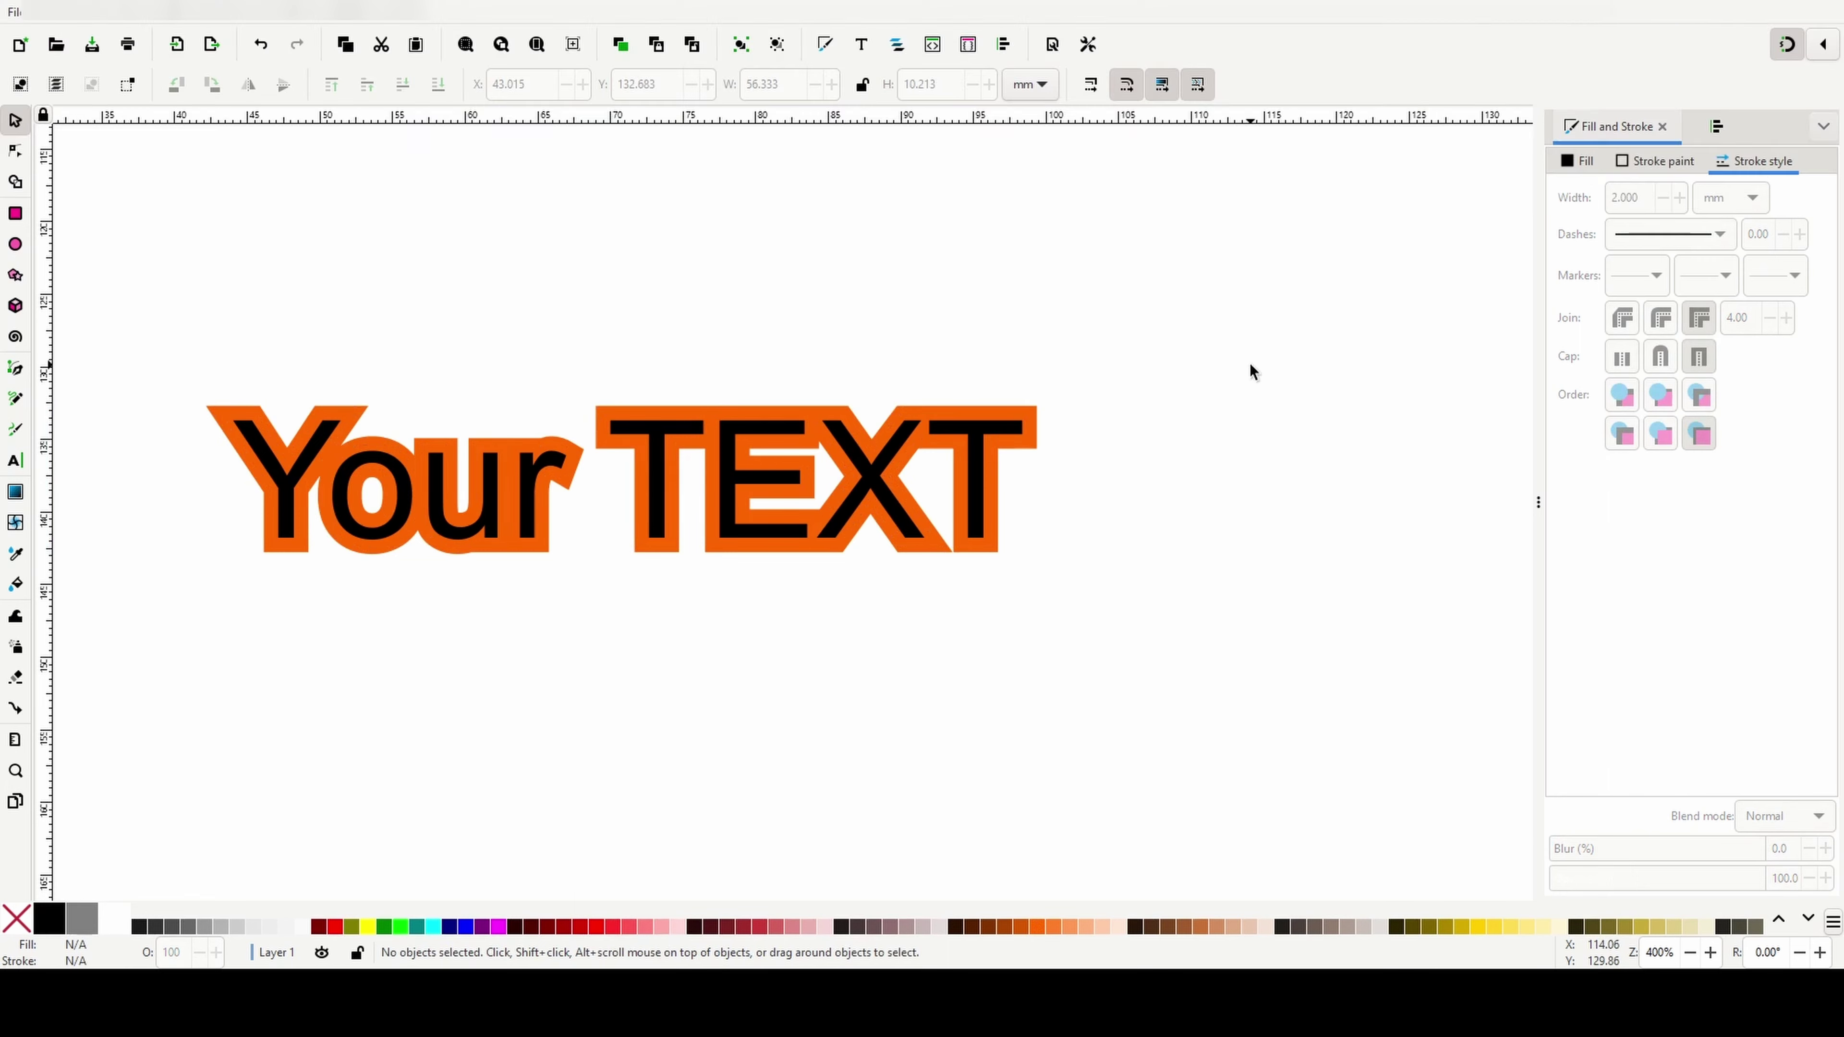
pyautogui.click(1249, 369)
pyautogui.scroll(2, 903, 508)
pyautogui.scroll(1, 903, 508)
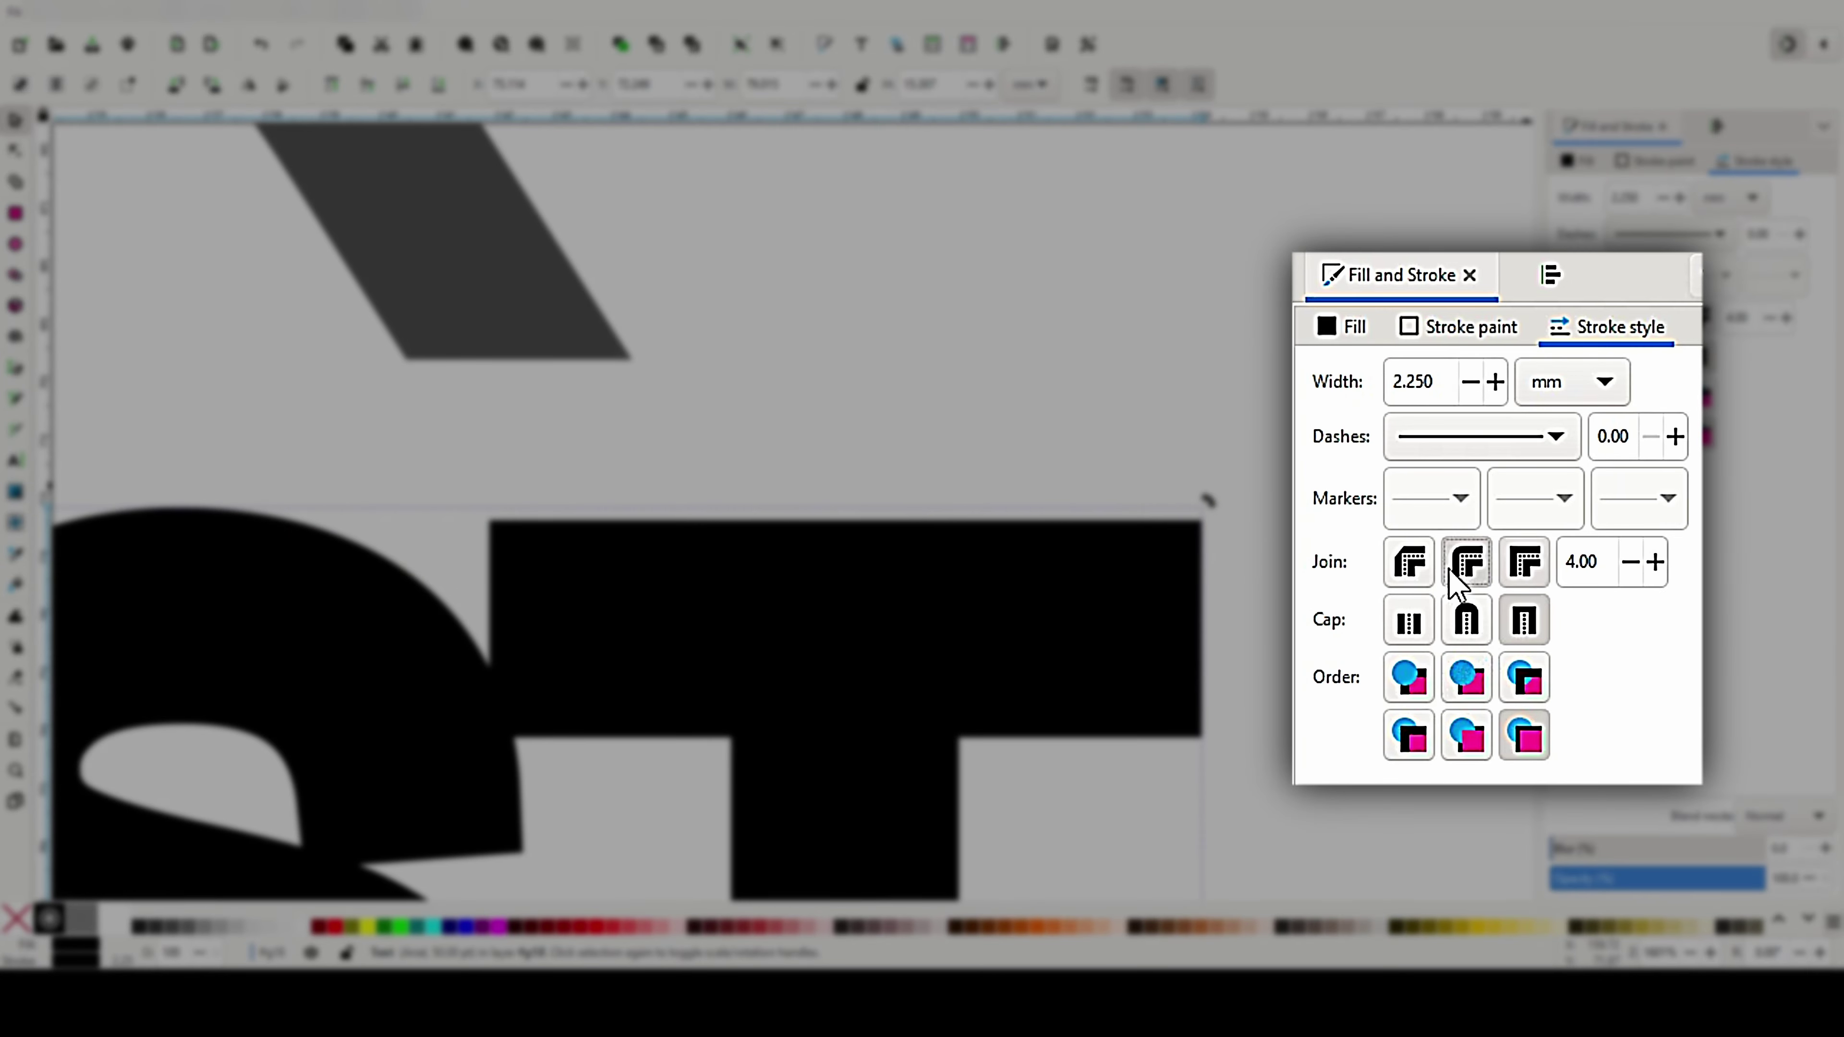
pyautogui.click(1454, 579)
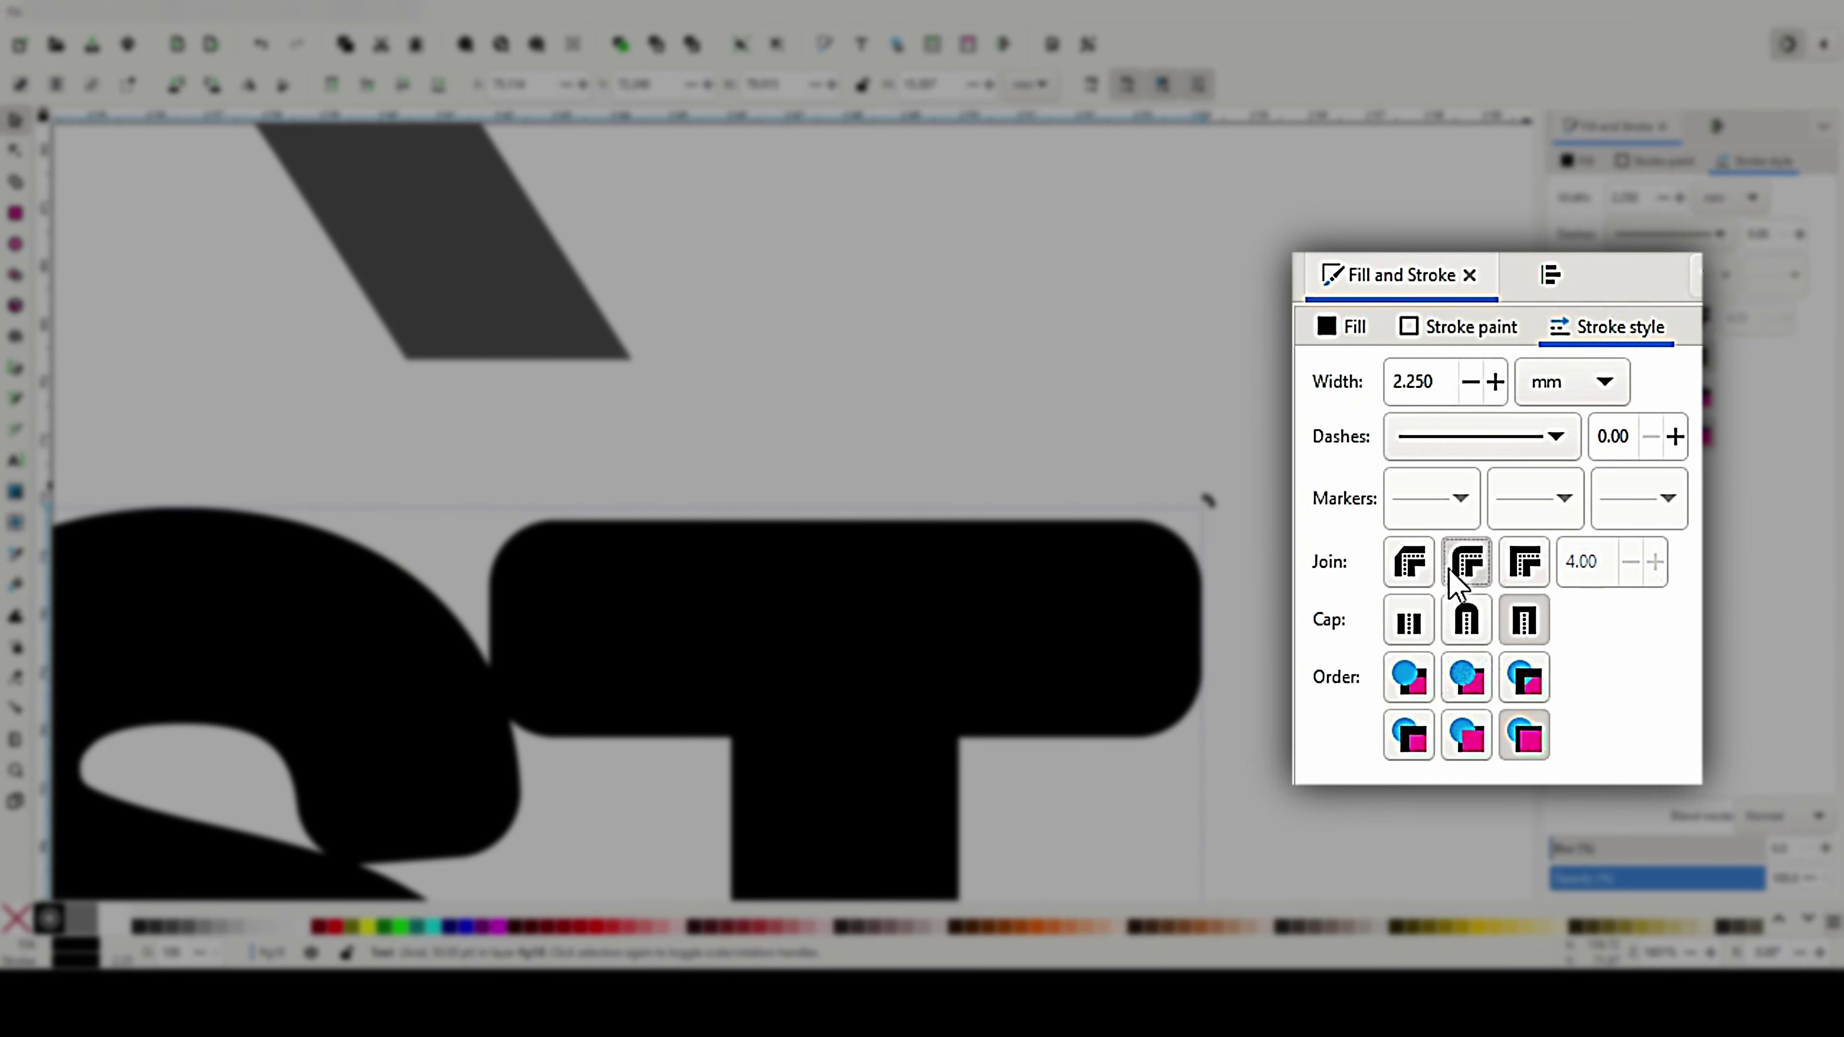
pyautogui.click(1406, 573)
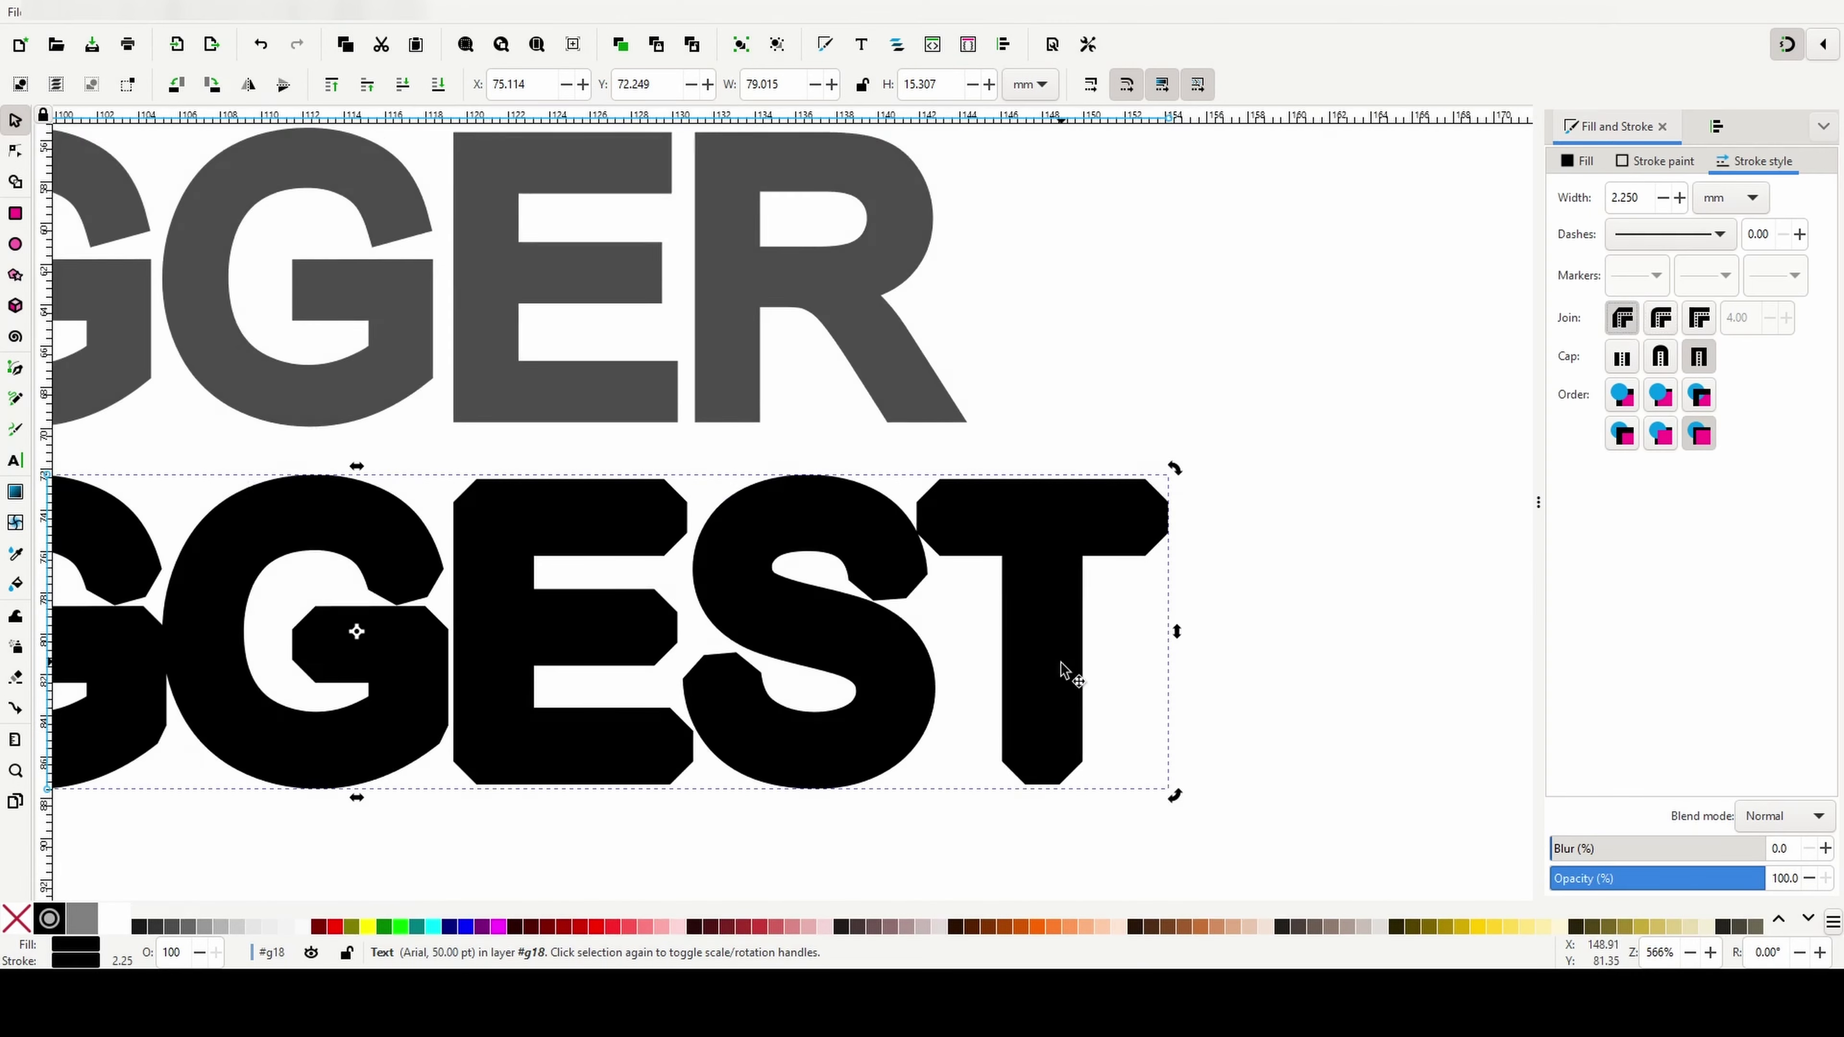
pyautogui.hscroll(-3, 1062, 667)
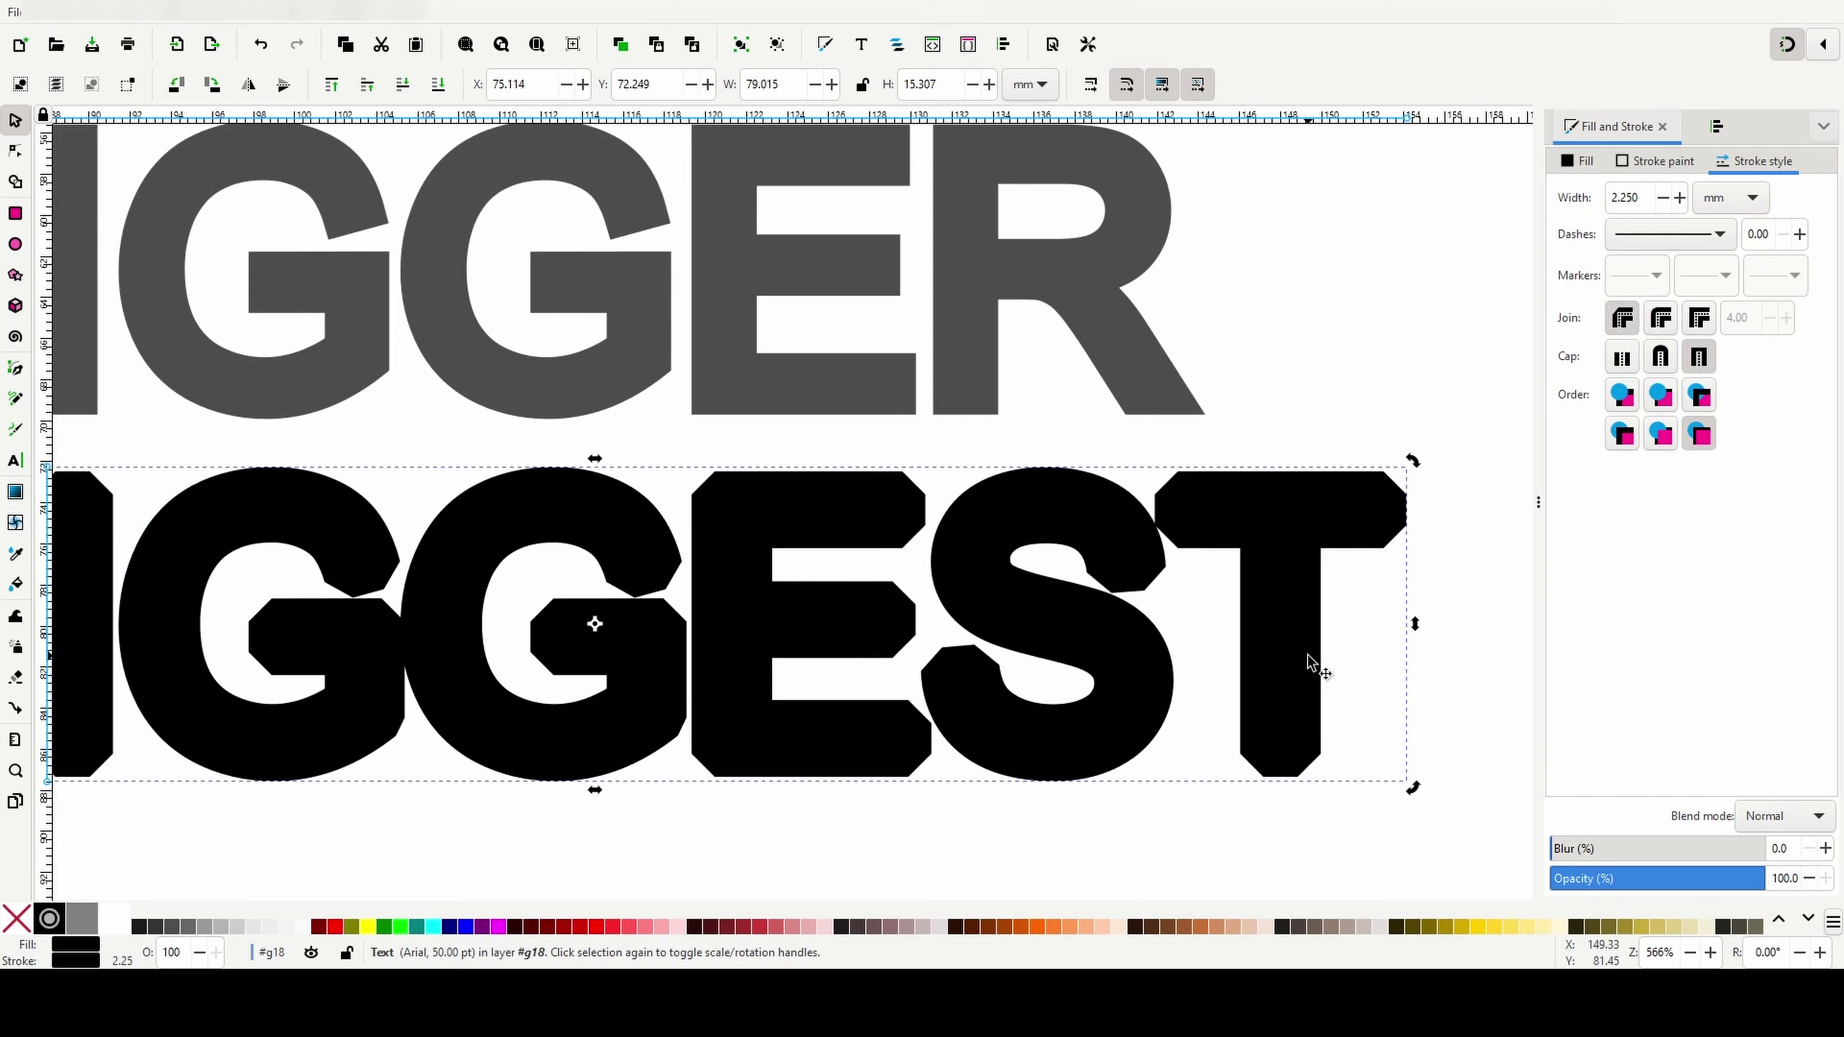
pyautogui.scroll(-2, 1311, 662)
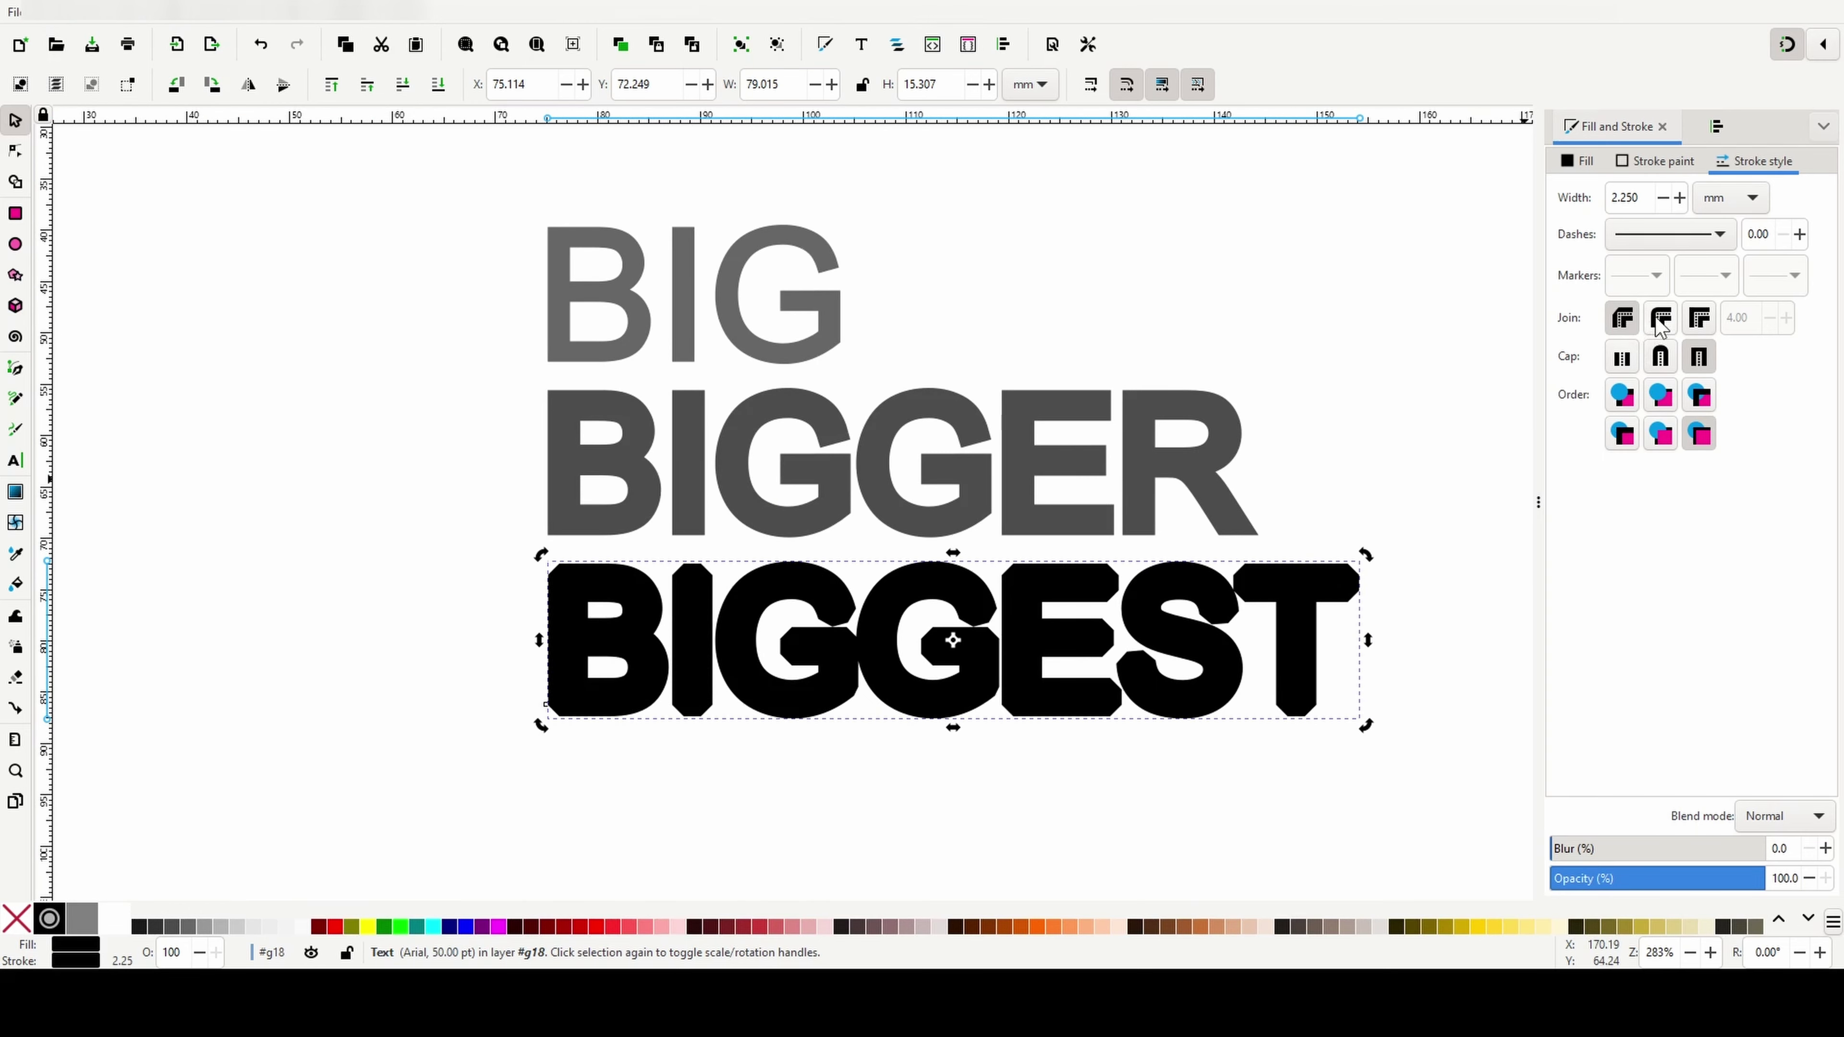
# Set BIGGEST's stroke joins to Miter, then select the orange-outlined BOLD TEXT
pyautogui.click(1699, 319)
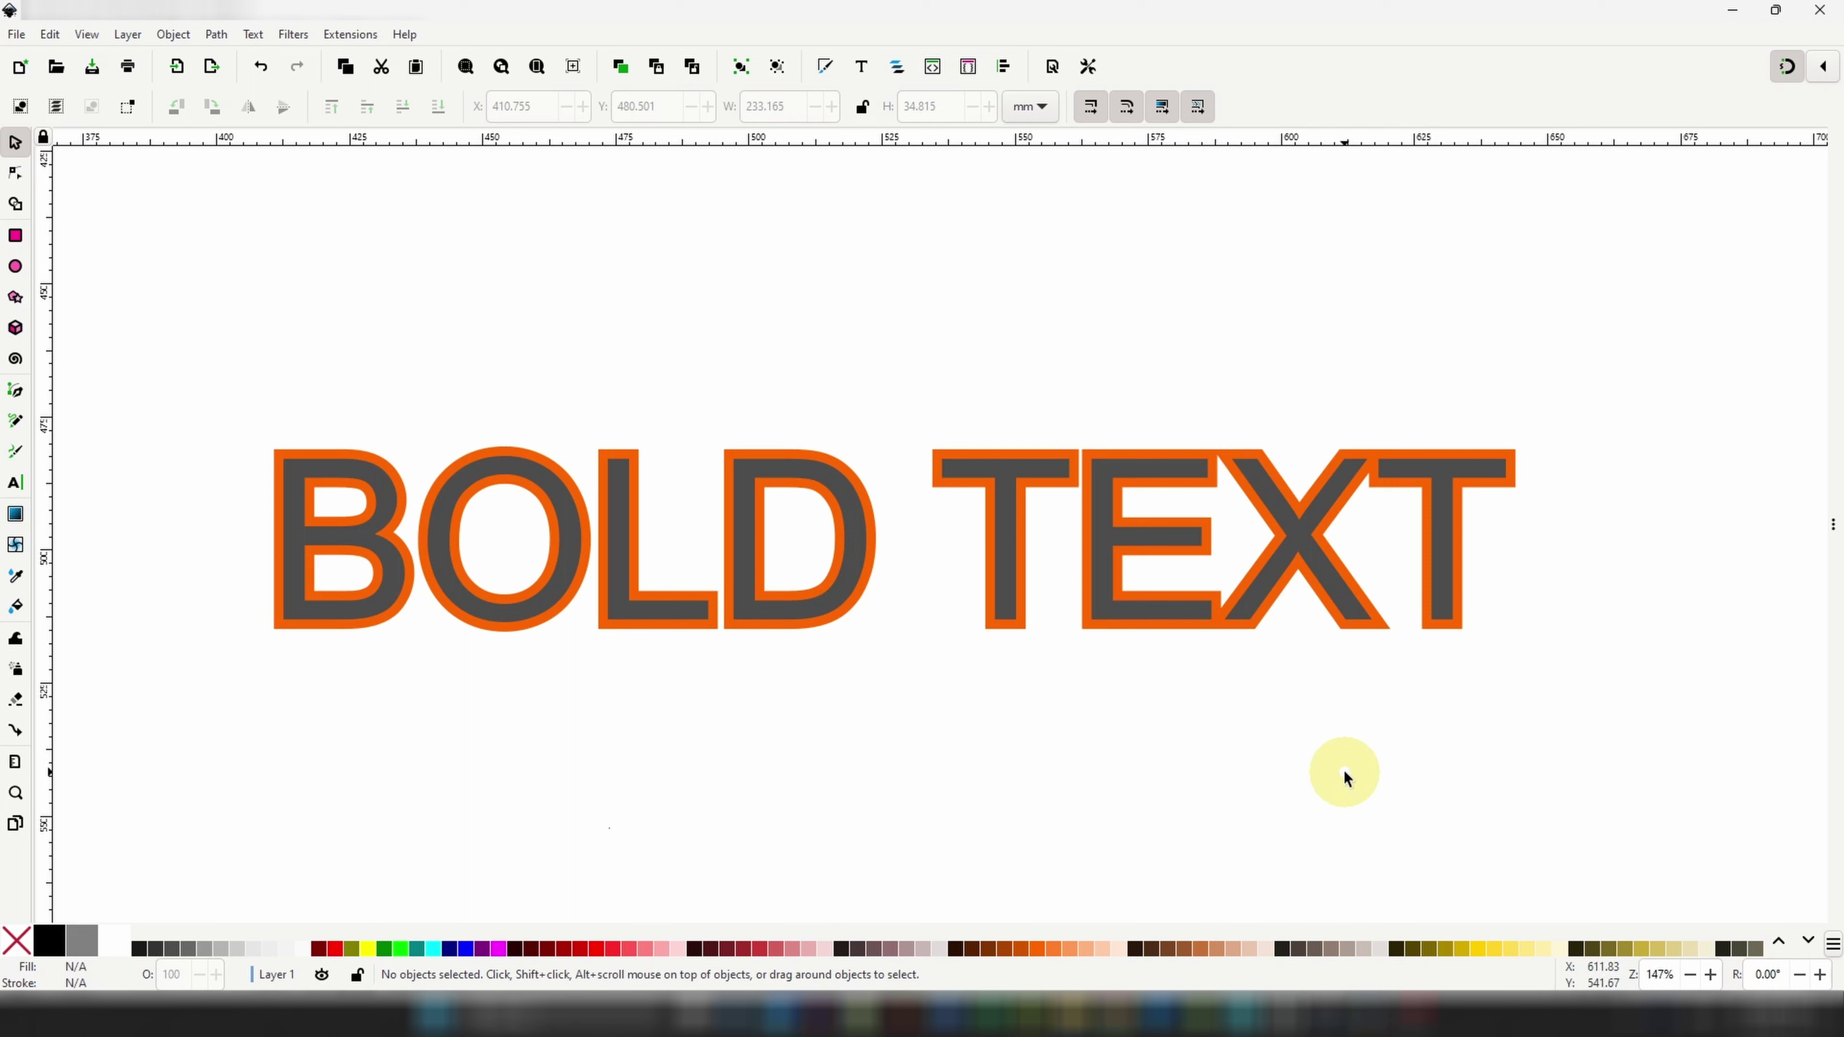
pyautogui.click(1013, 601)
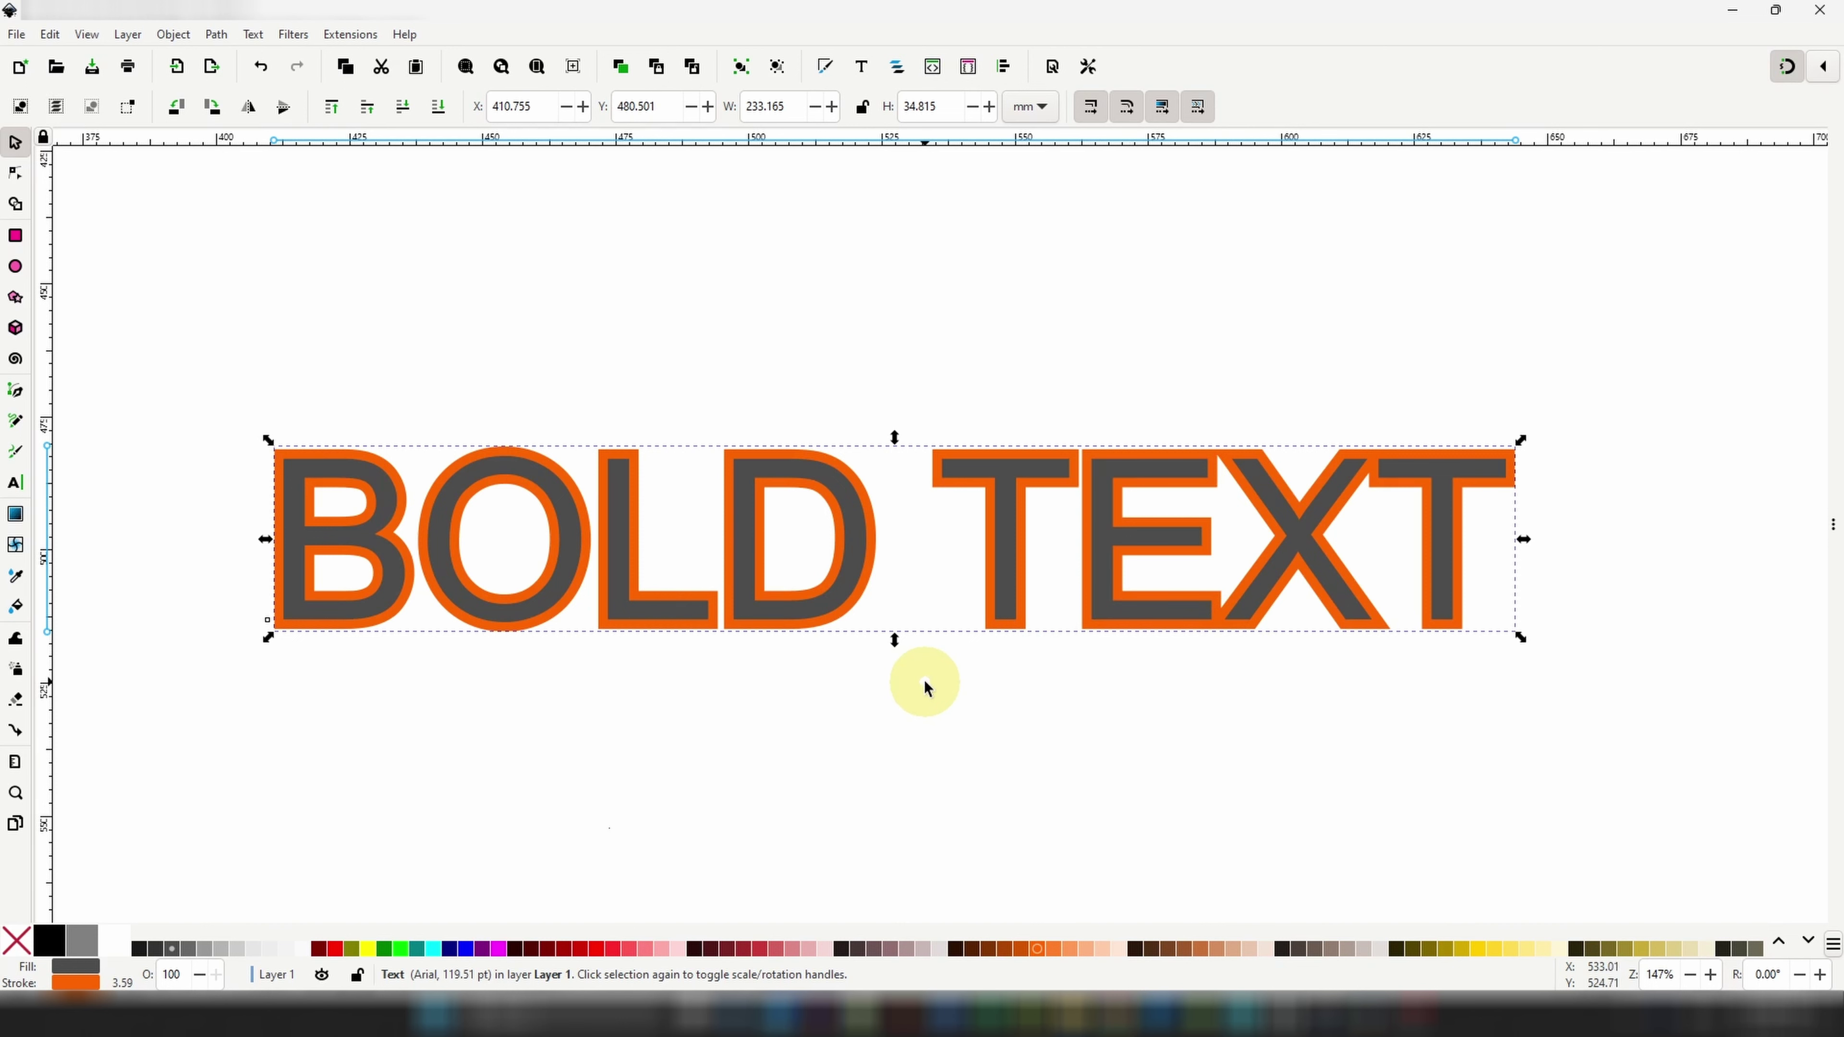
pyautogui.hotkey('ctrl', '6')
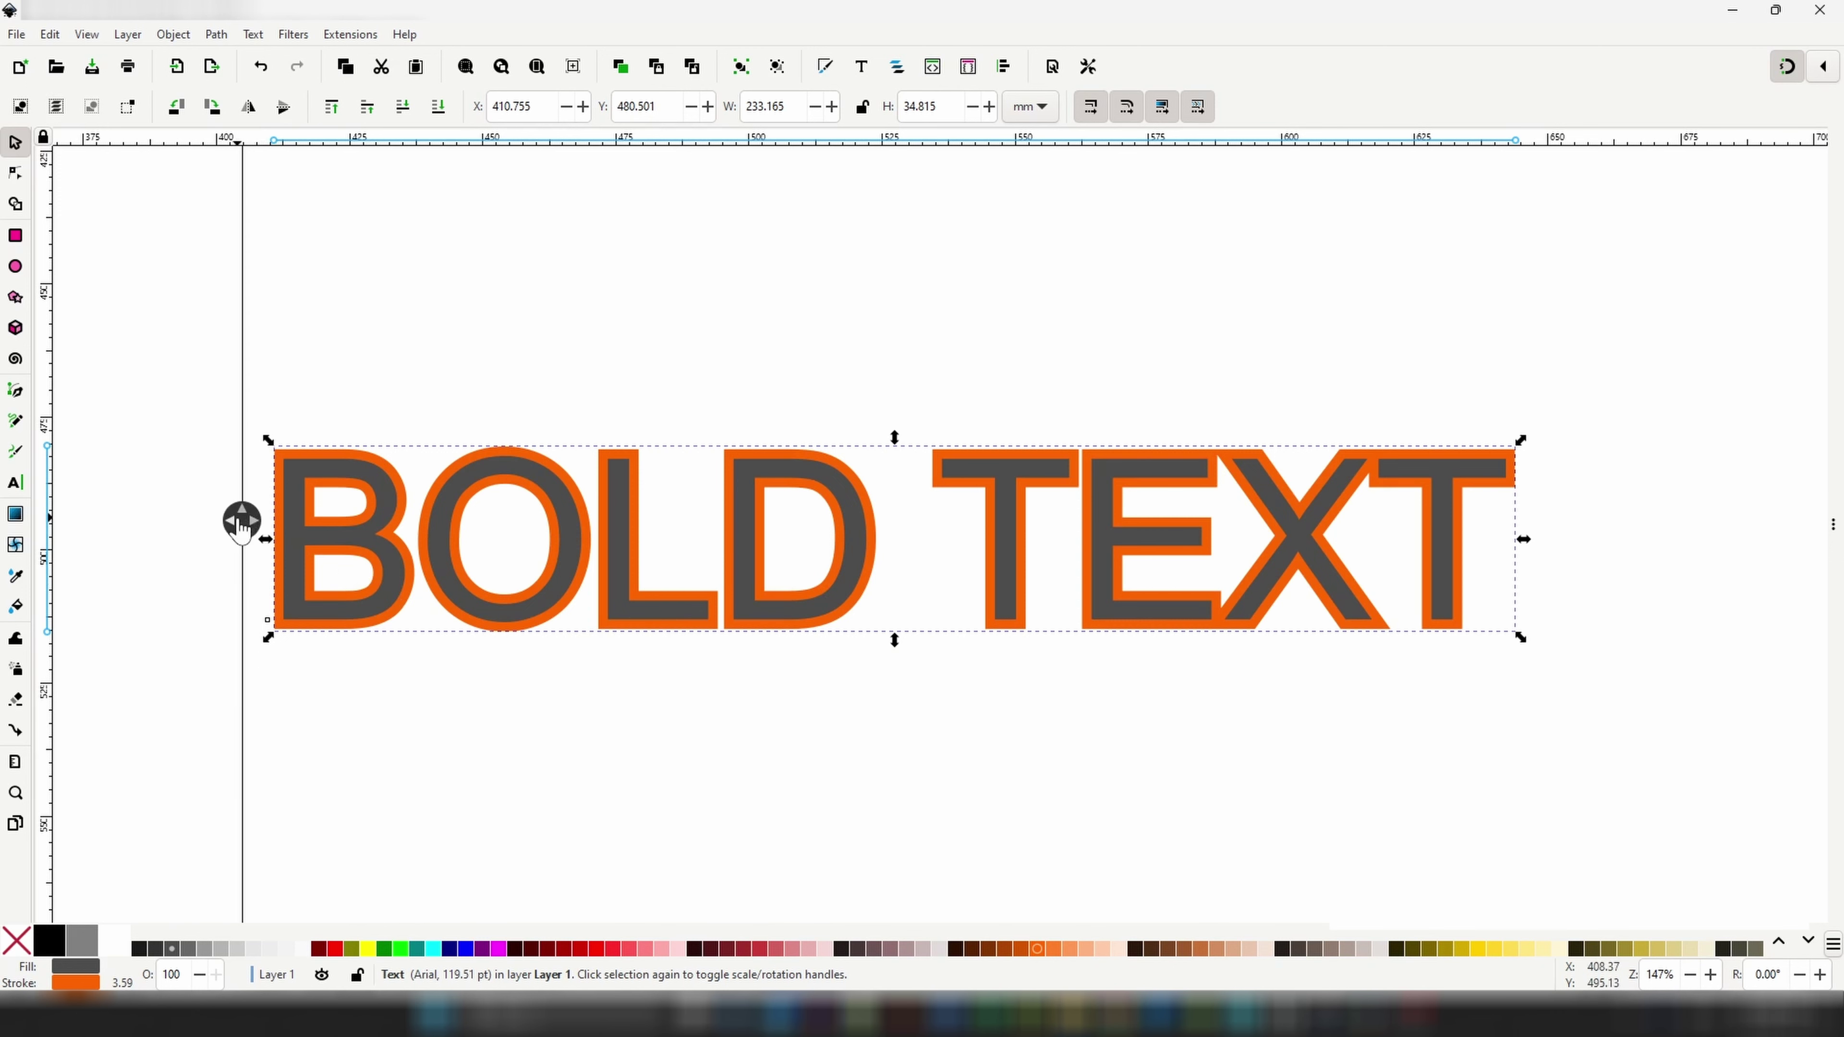
pyautogui.moveTo(242, 520); pyautogui.dragTo(793, 549)
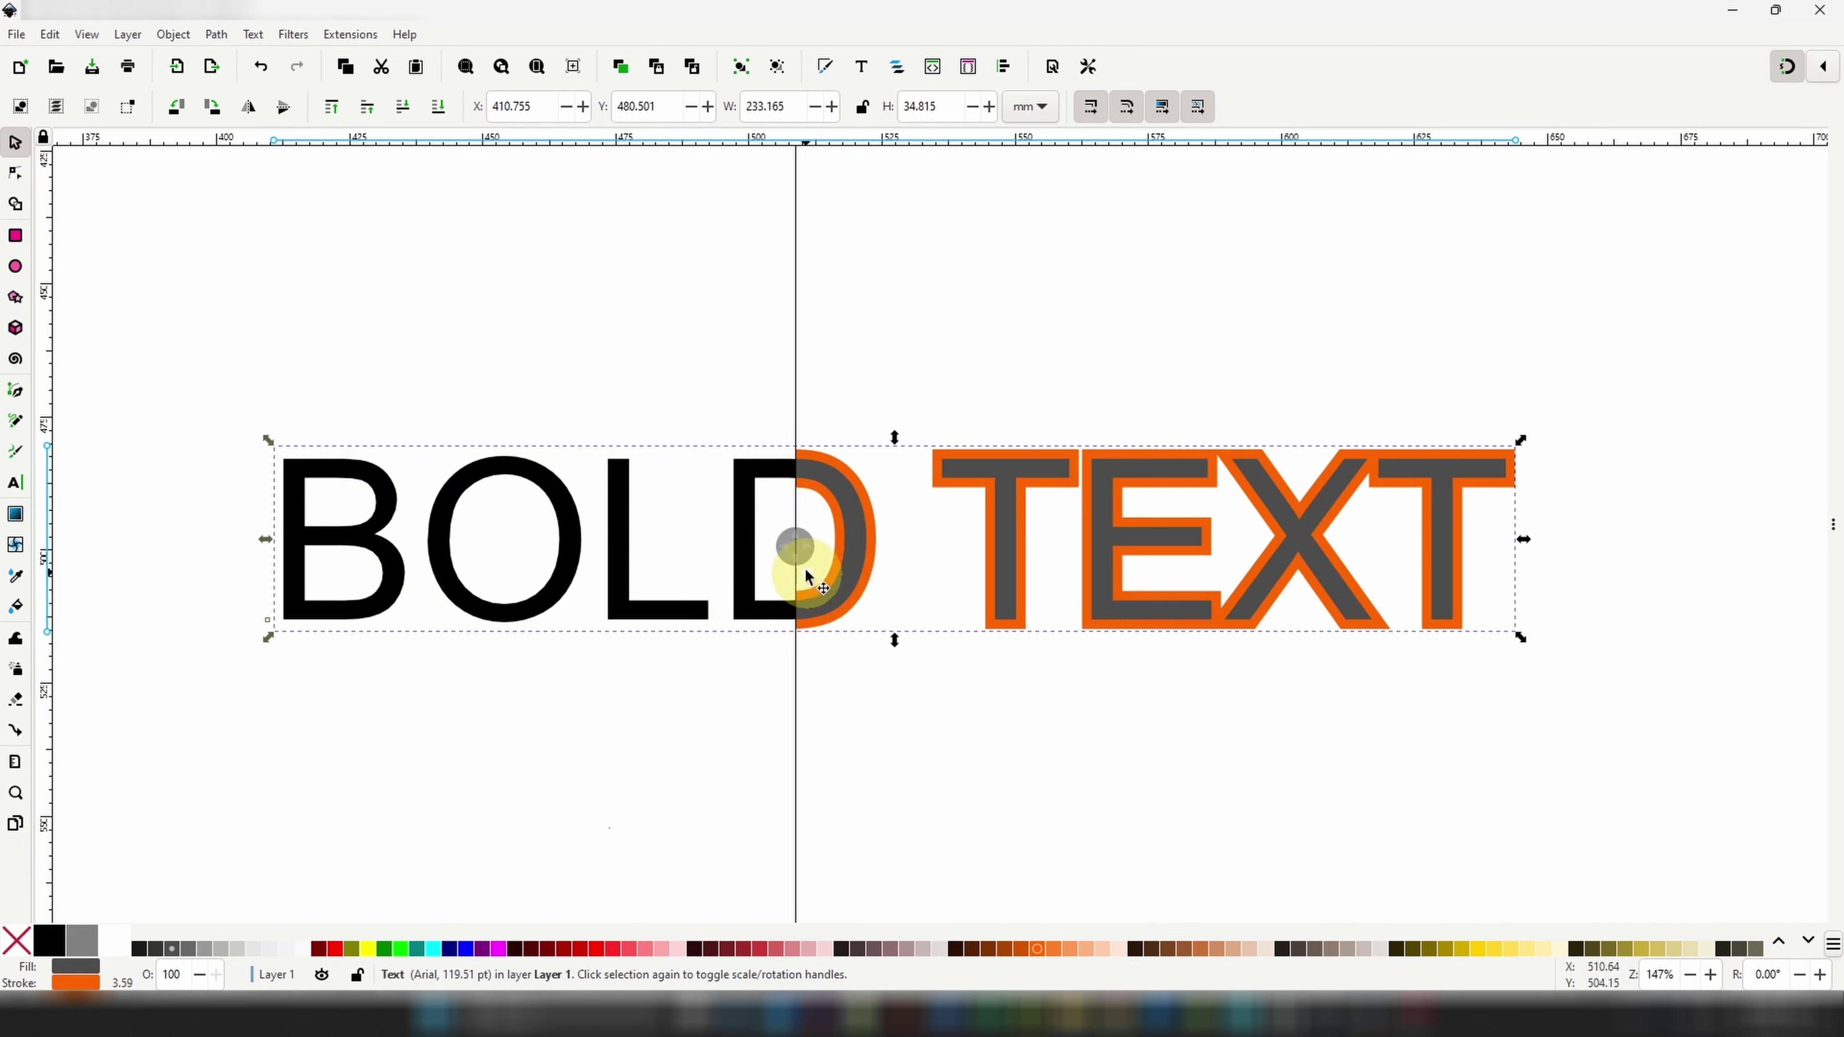
pyautogui.moveTo(795, 546)
pyautogui.mouseDown()
pyautogui.moveTo(1545, 550)
pyautogui.moveTo(239, 527)
pyautogui.moveTo(1608, 541)
pyautogui.moveTo(958, 545)
pyautogui.moveTo(805, 571)
pyautogui.mouseUp()
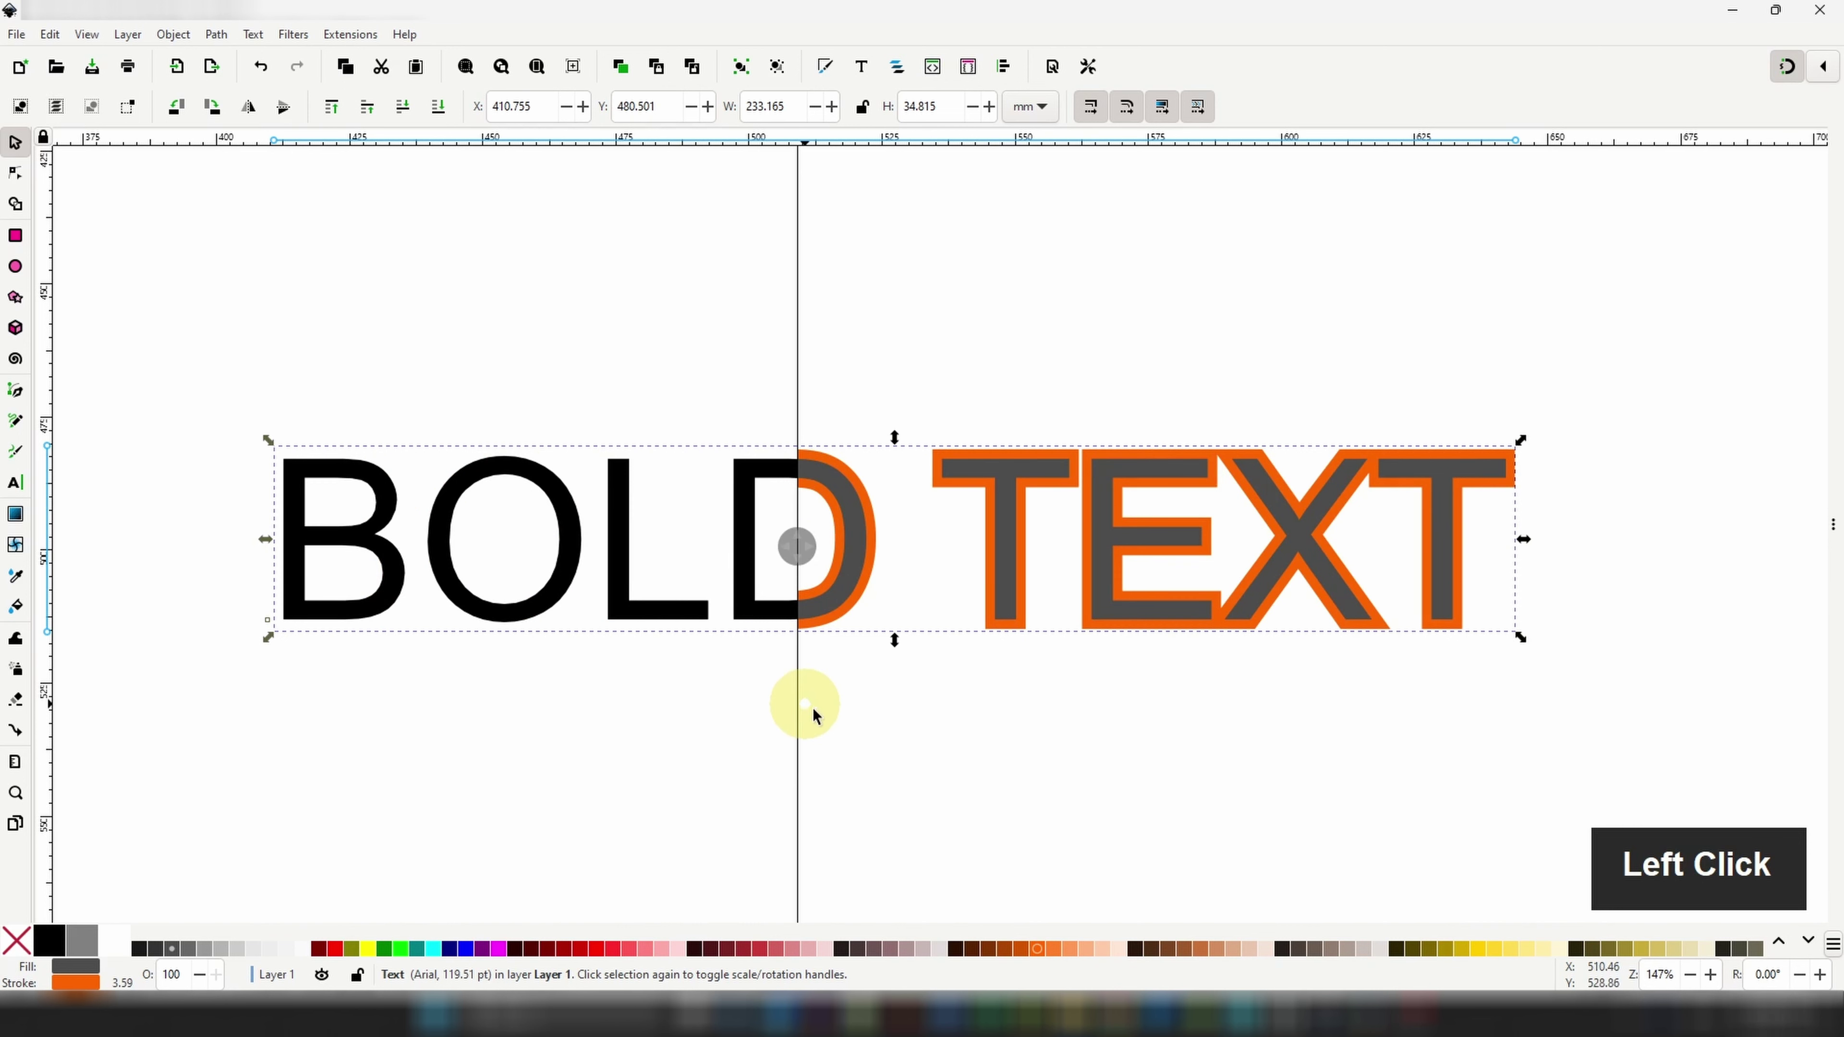
pyautogui.click(892, 801)
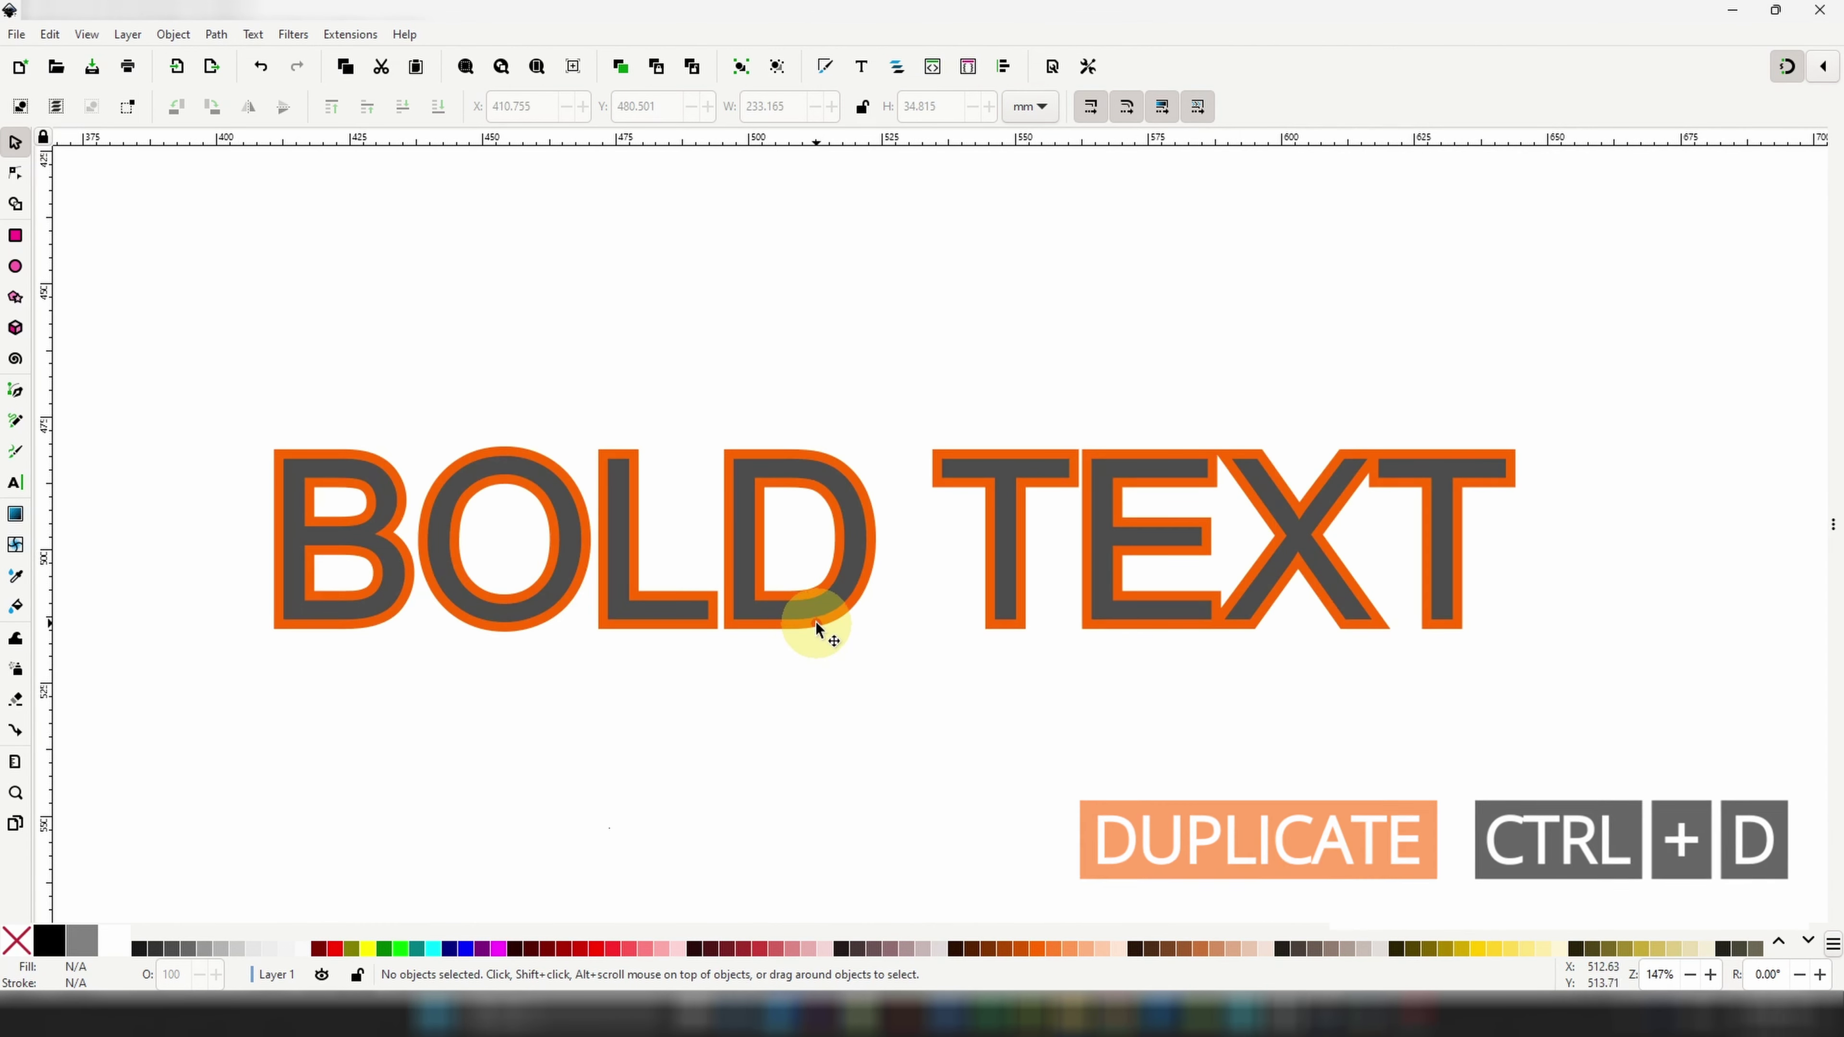
# Move the duplicate BOLD TEXT off to the right at X 877.568 mm, then return to the original
pyautogui.click(813, 621)
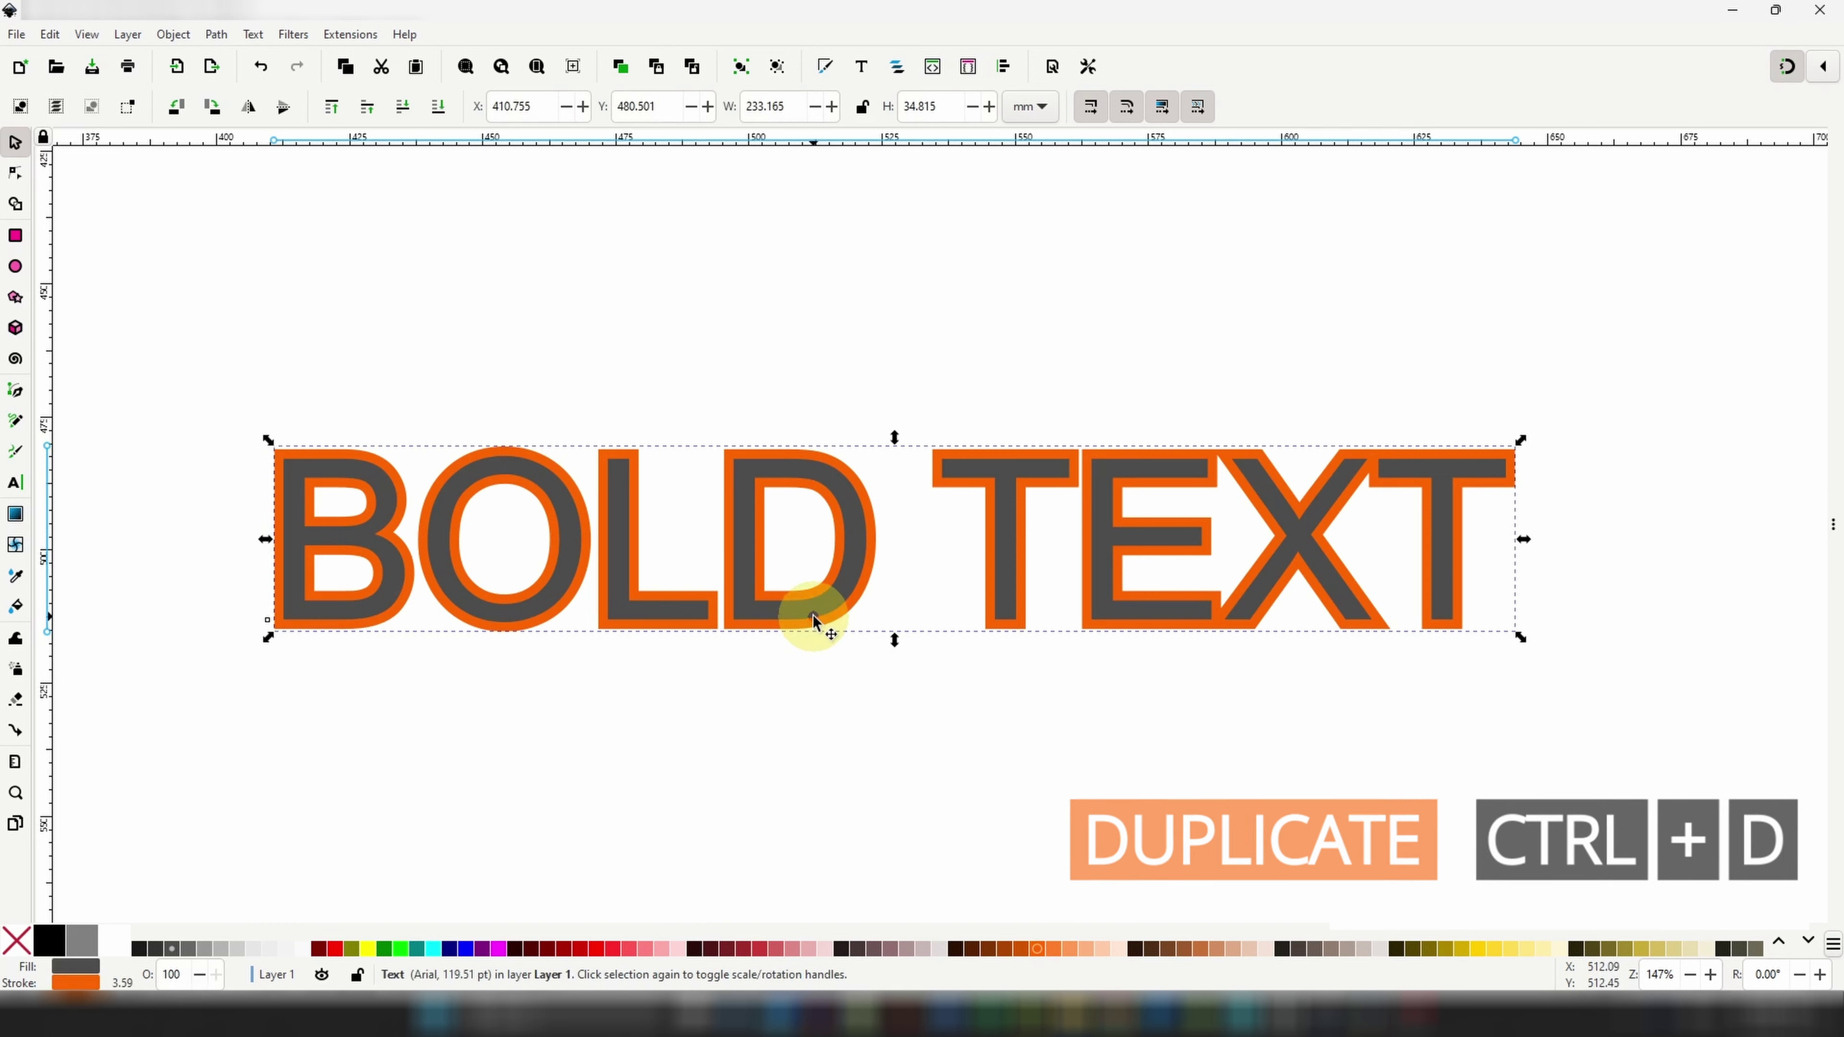
pyautogui.scroll(-3, 817, 621)
pyautogui.moveTo(823, 621); pyautogui.dragTo(1692, 626)
pyautogui.scroll(3, 895, 626)
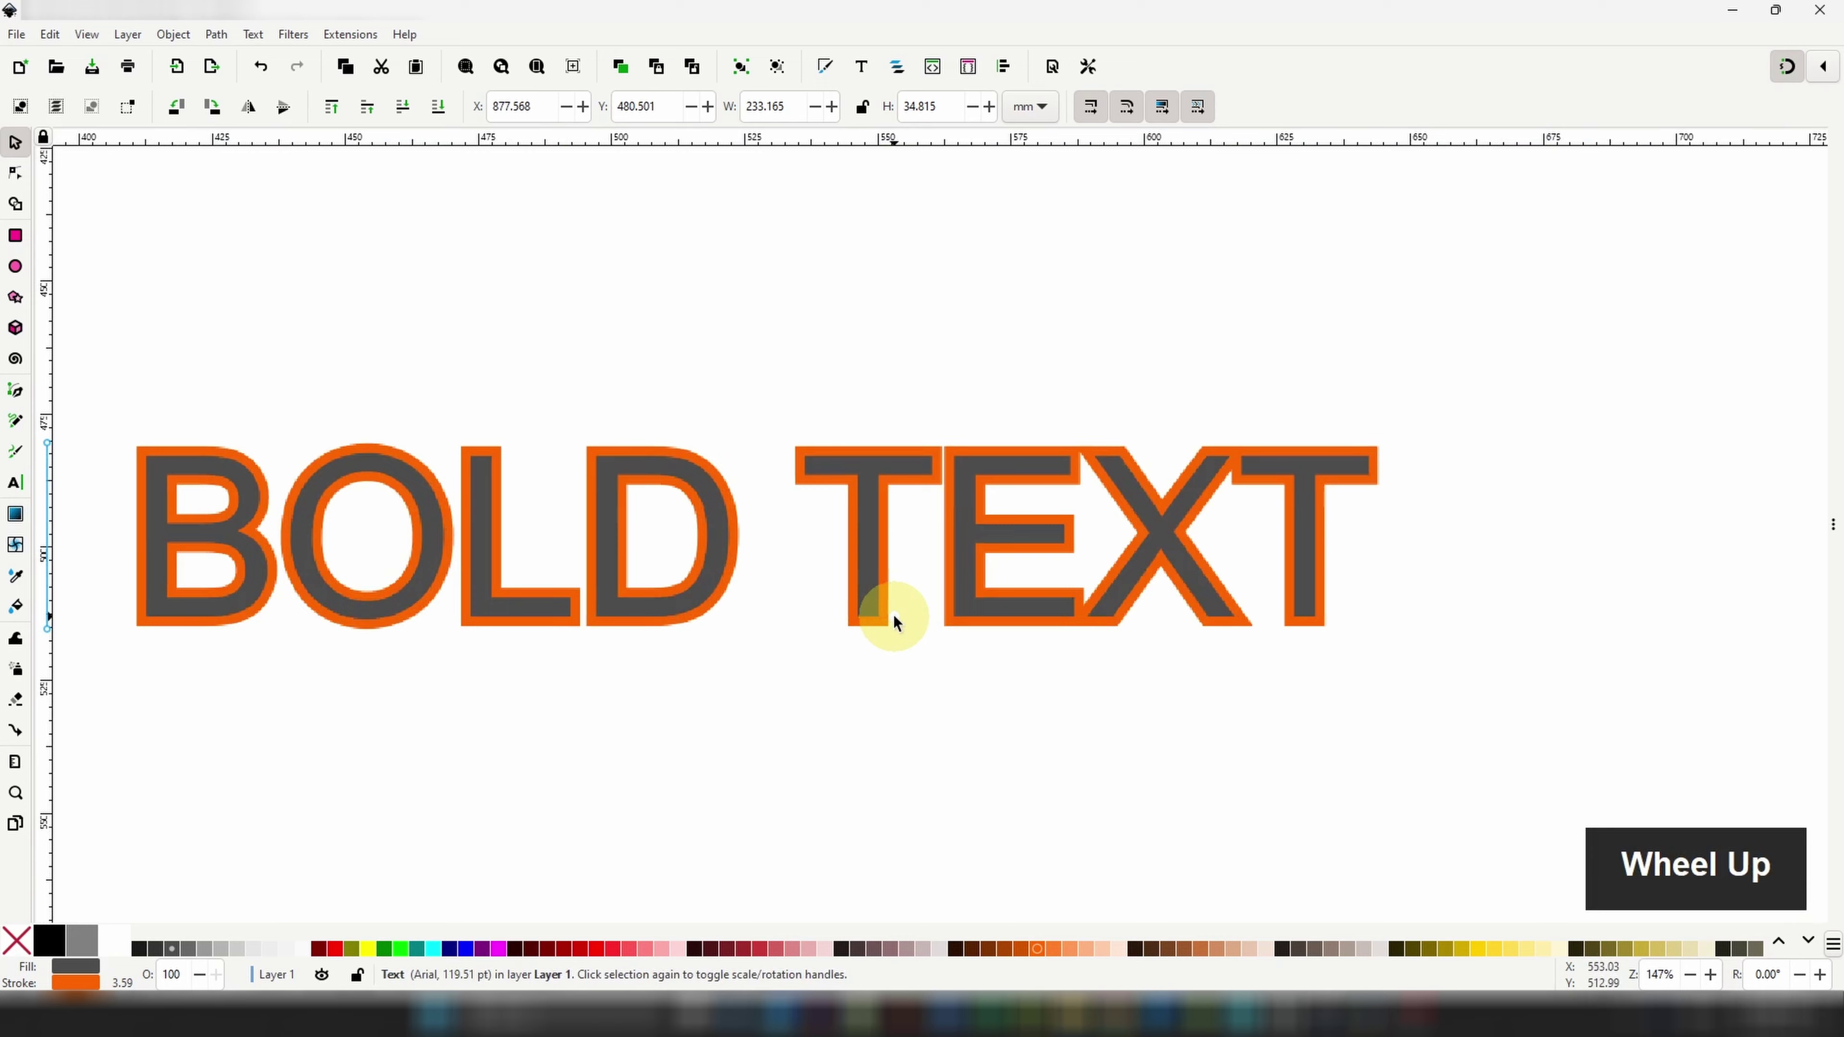
pyautogui.moveTo(885, 617); pyautogui.dragTo(1085, 652)
pyautogui.click(1106, 758)
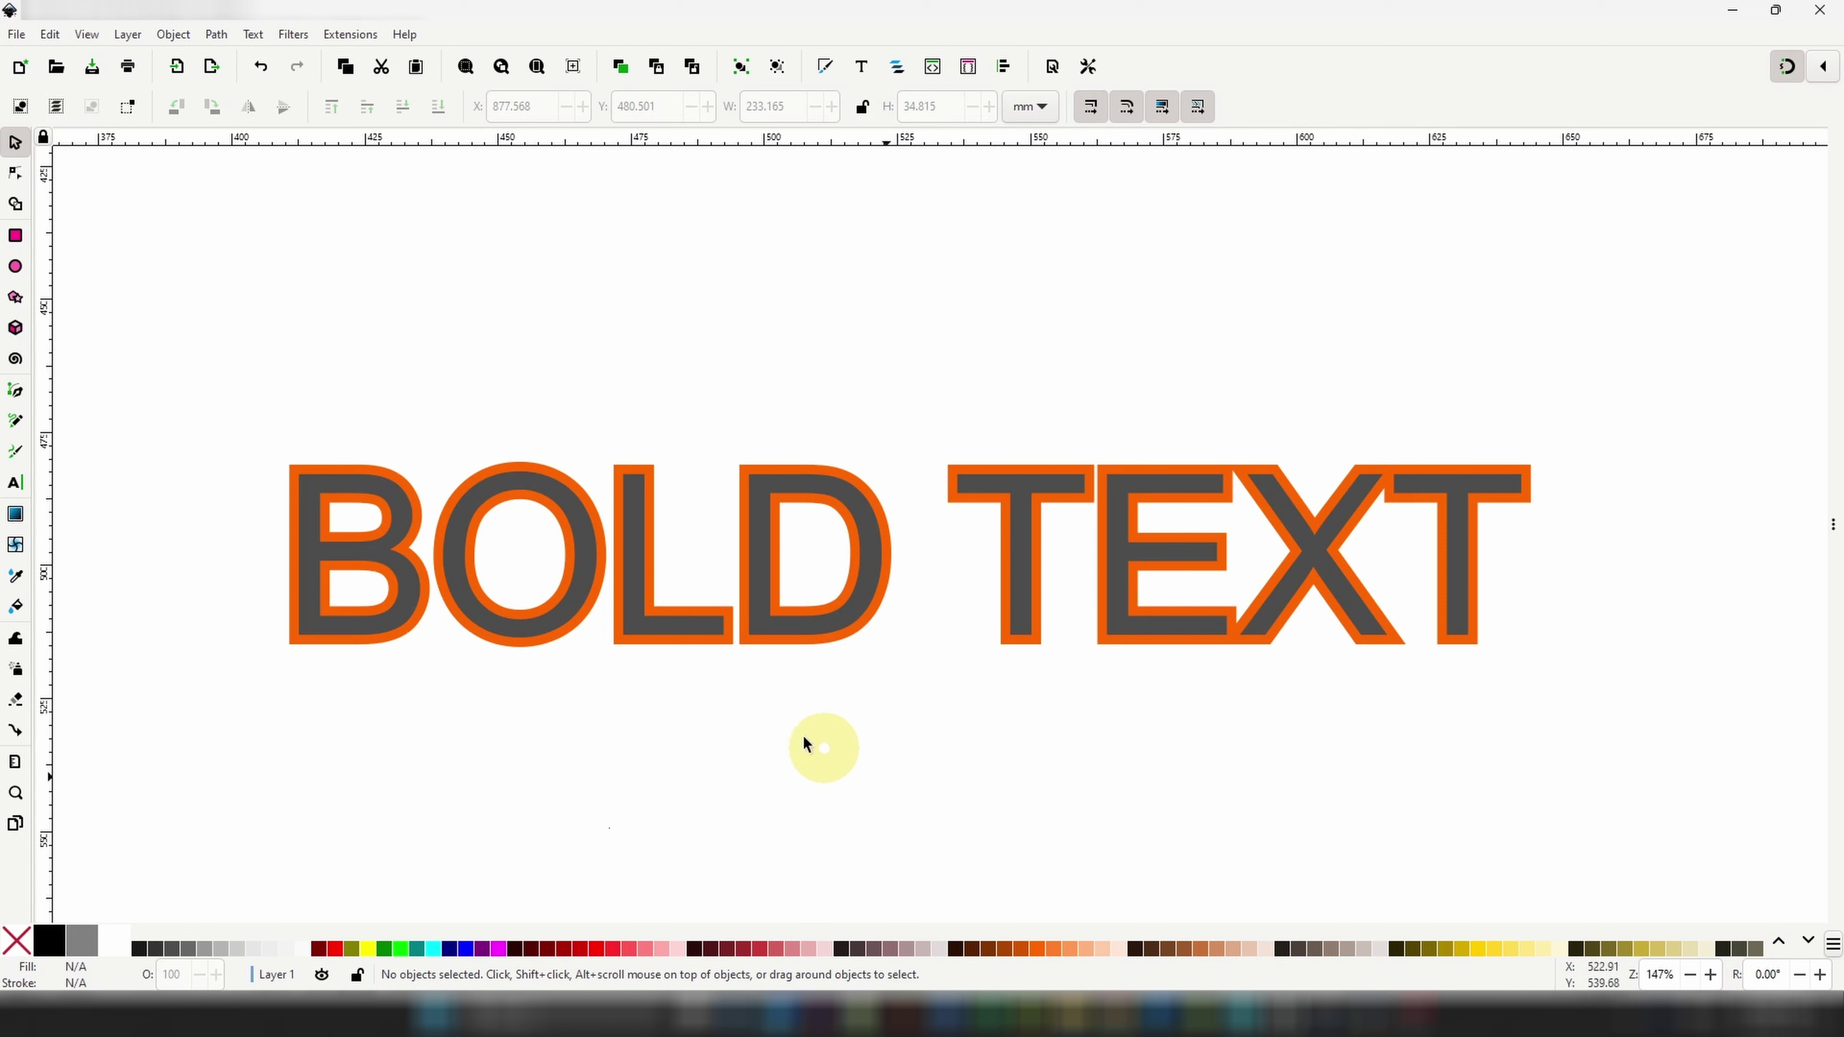
# Apply Stroke to Path to BOLD TEXT, producing a 233.164 × 34.815 mm two-object group
pyautogui.click(767, 637)
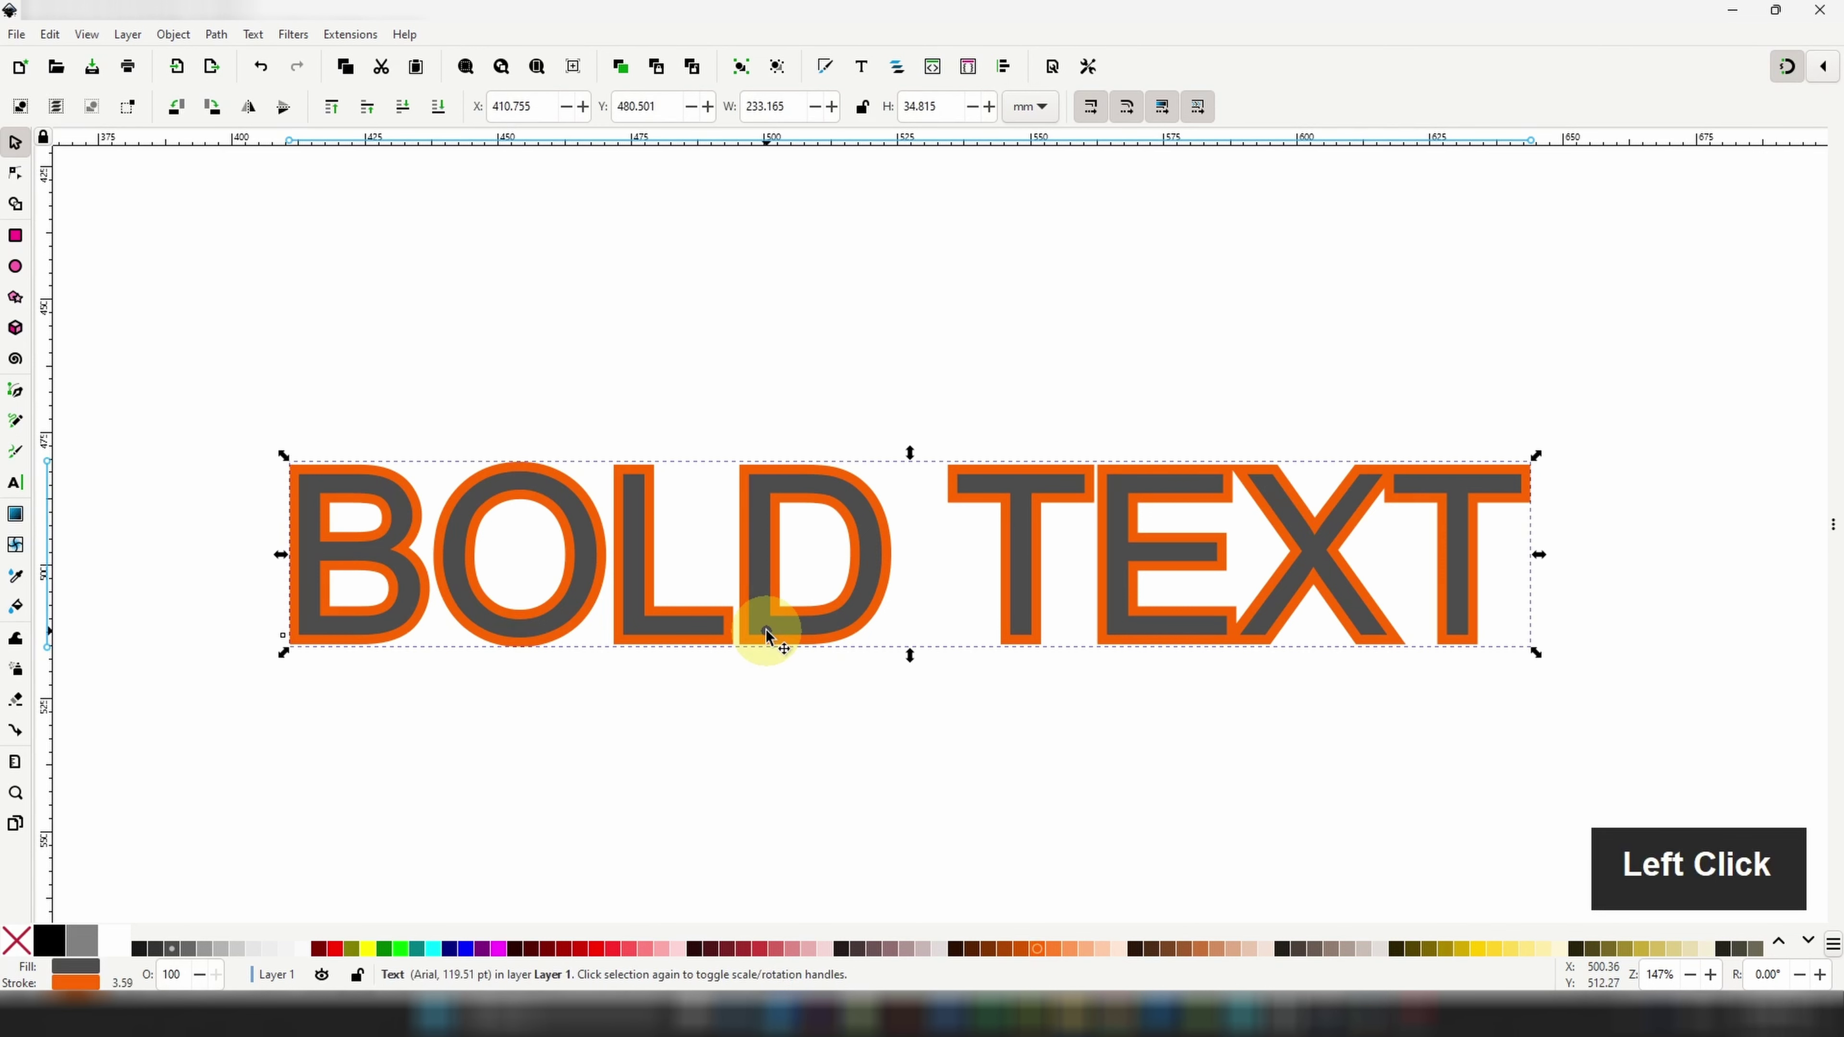
pyautogui.hotkey('ctrl', 'alt', 'c')
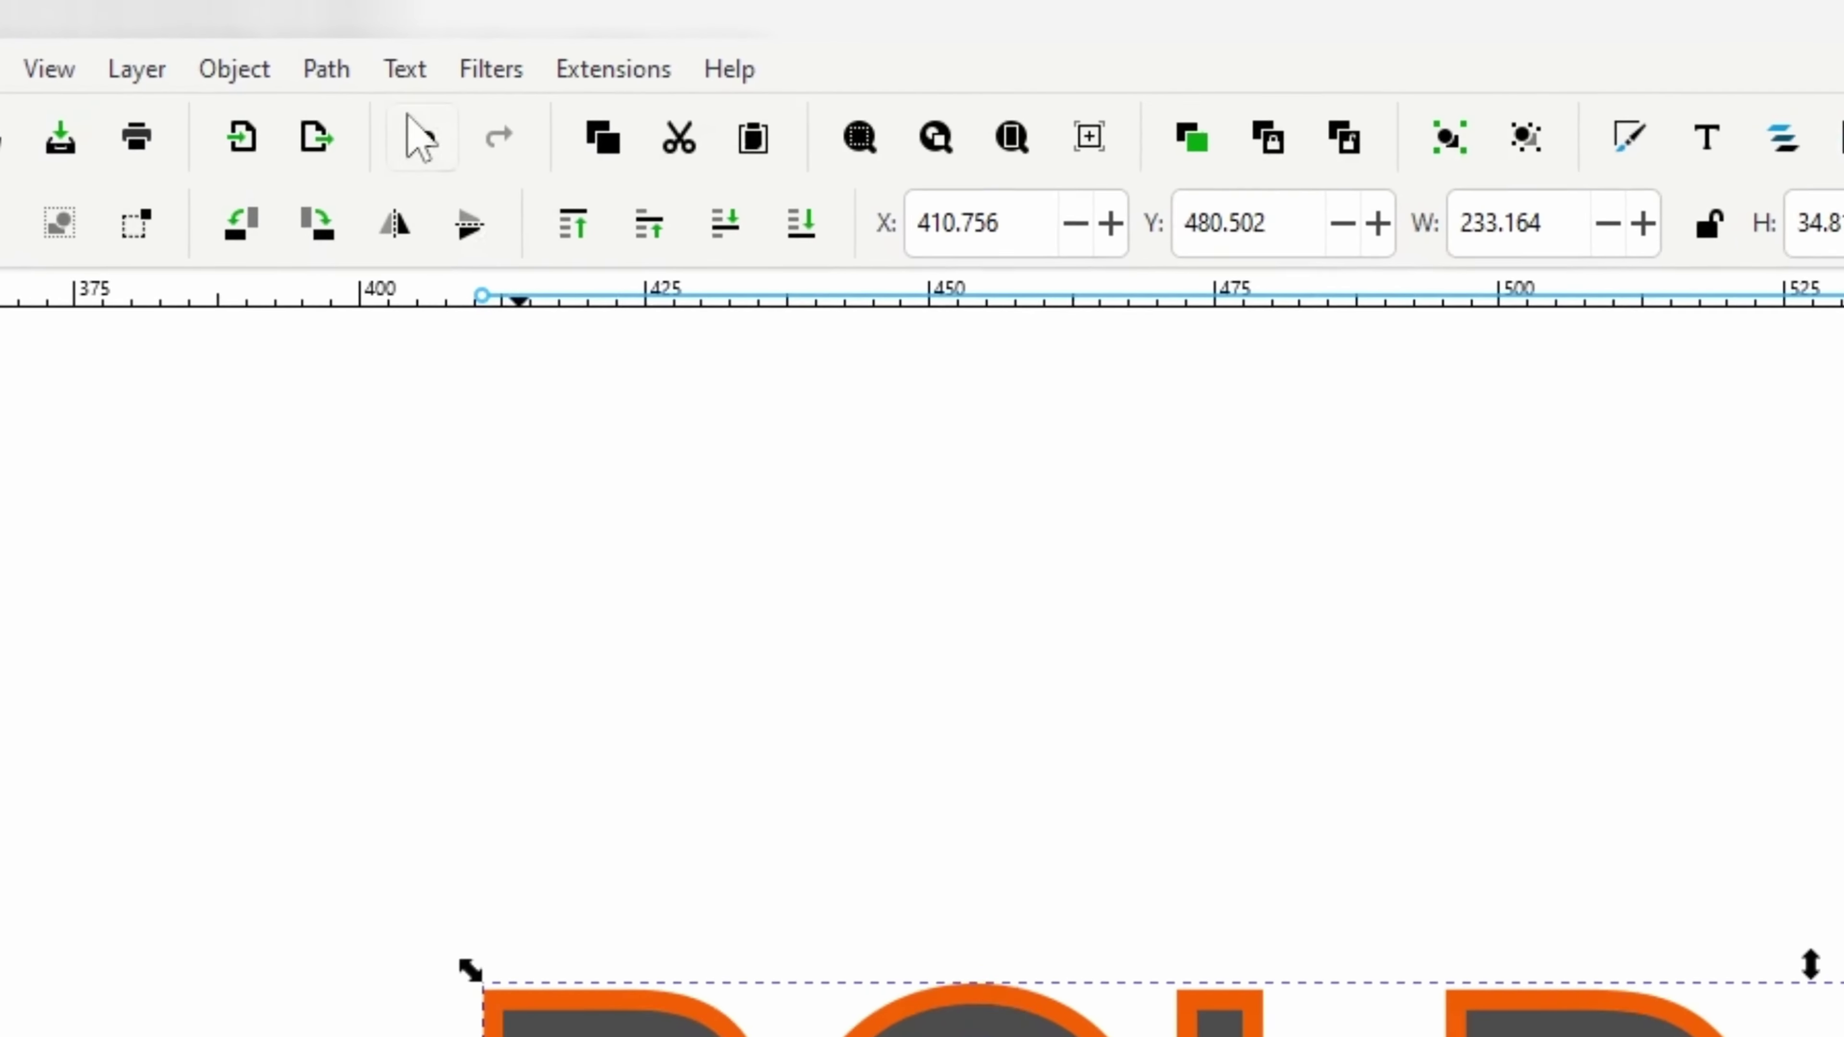
pyautogui.click(218, 36)
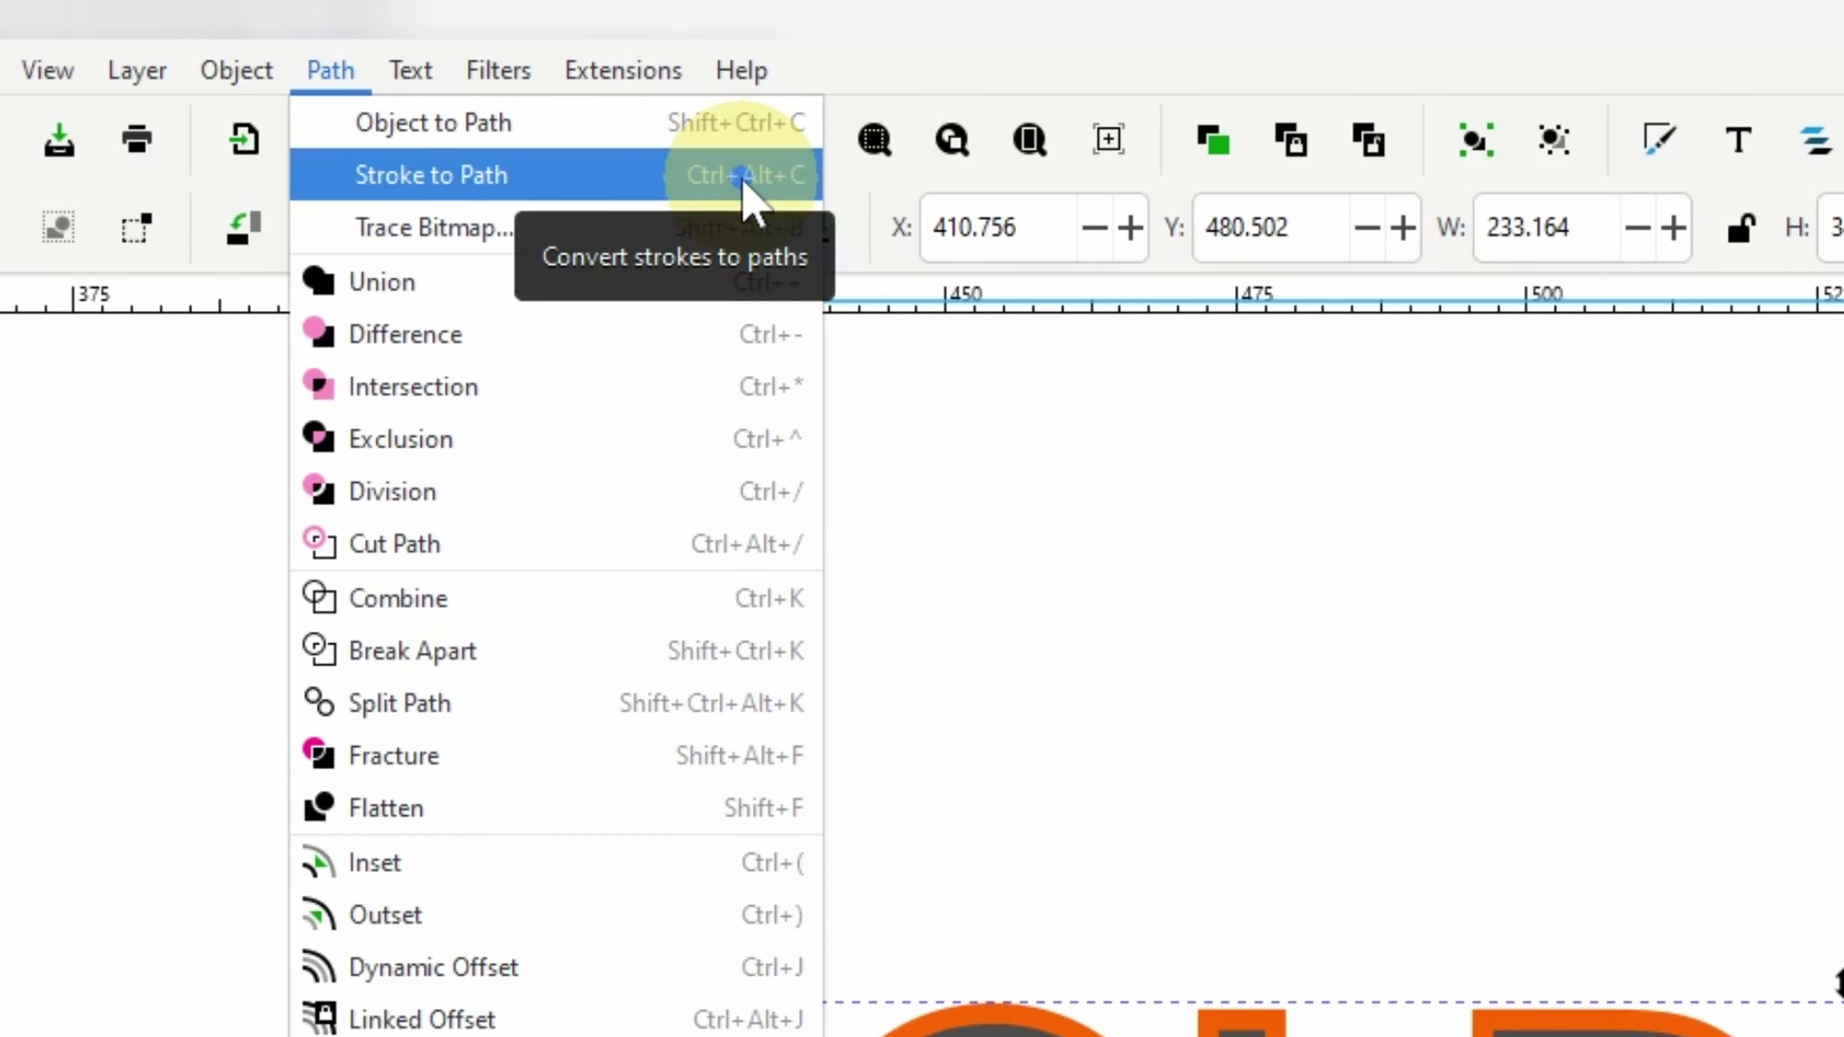
pyautogui.click(1570, 743)
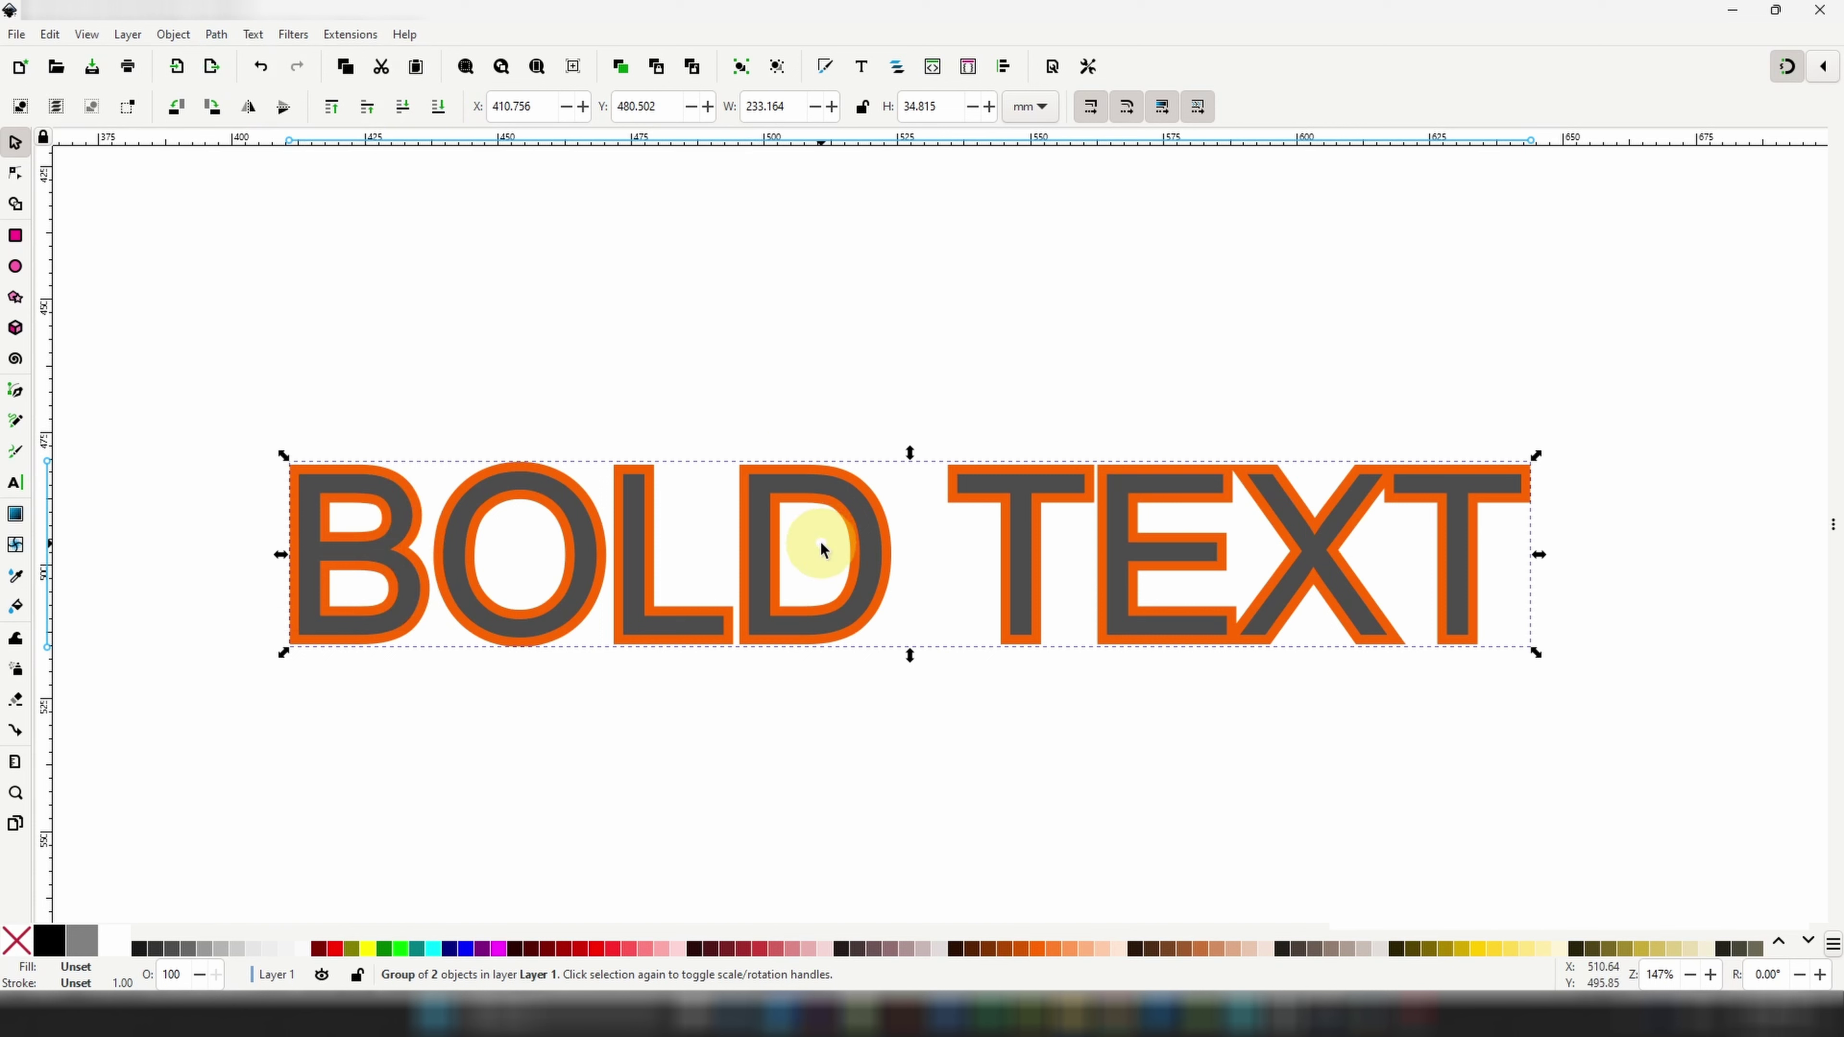
pyautogui.click(885, 556)
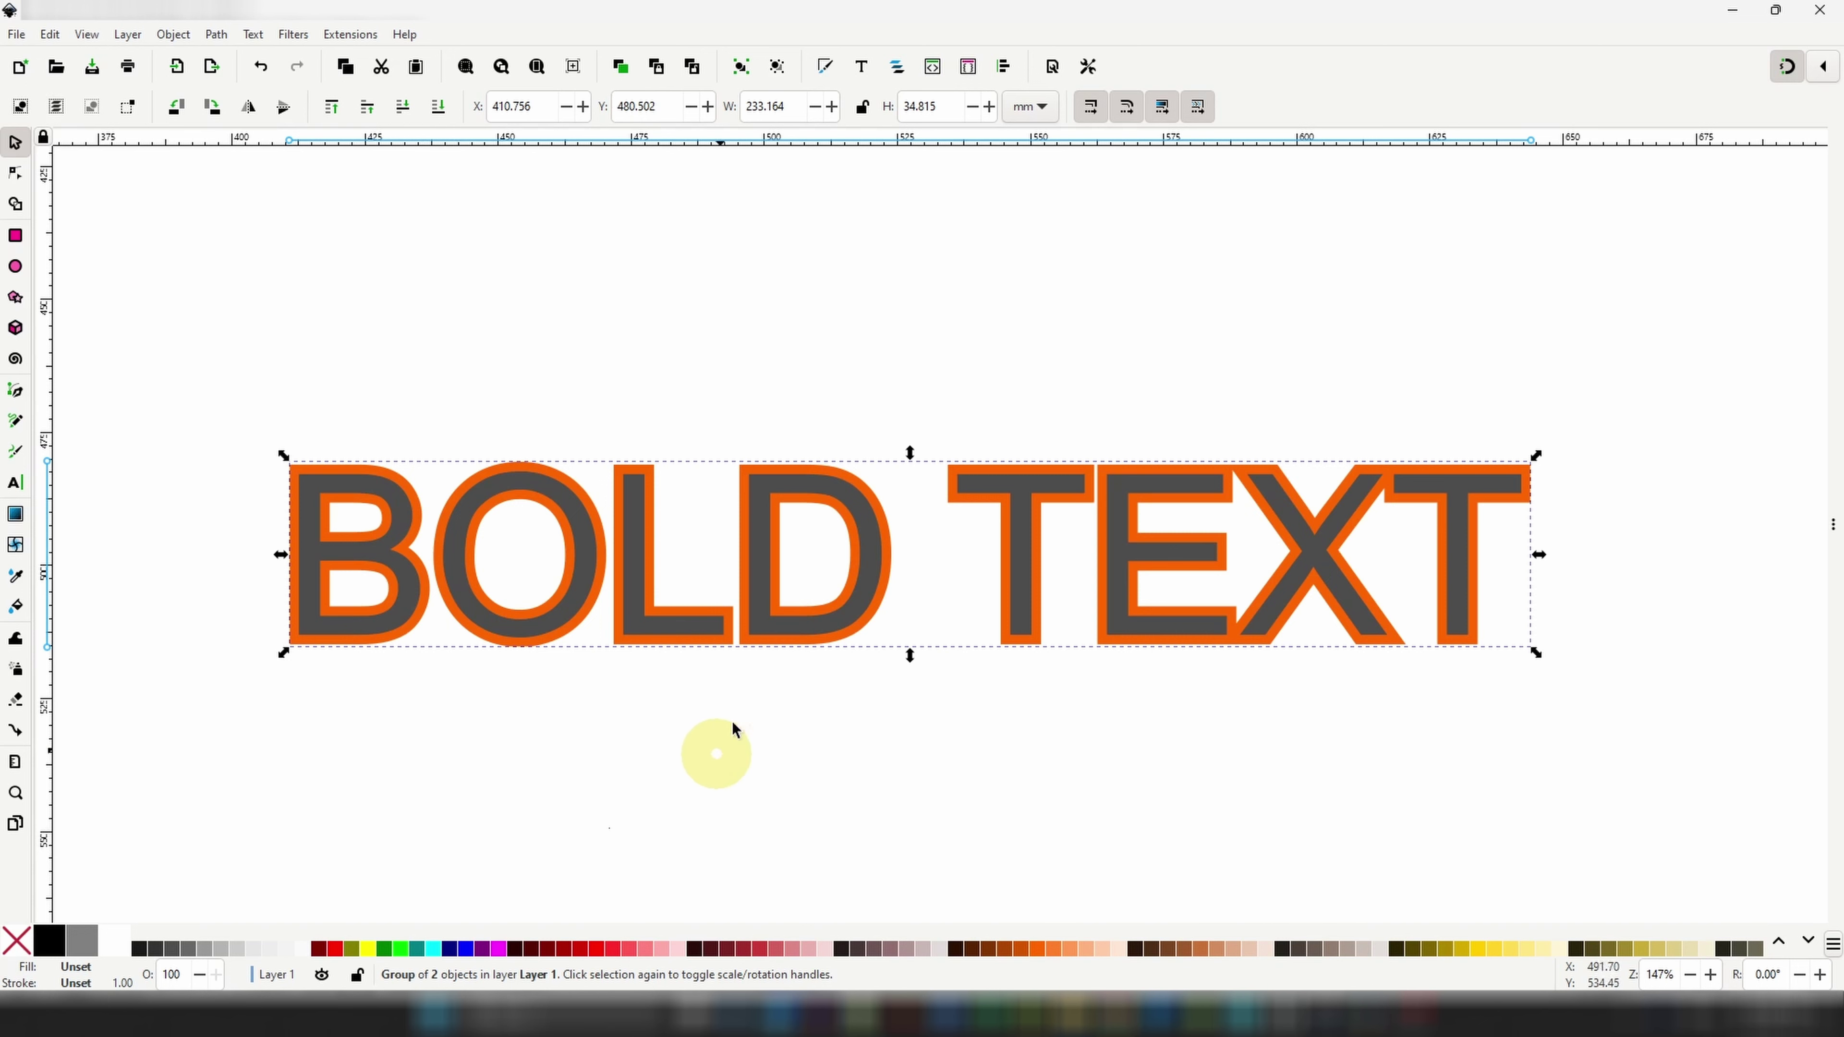
# Ungroup BOLD TEXT into separate grey letter and orange outline paths
pyautogui.hotkey('ctrl', 'shift', 'g')
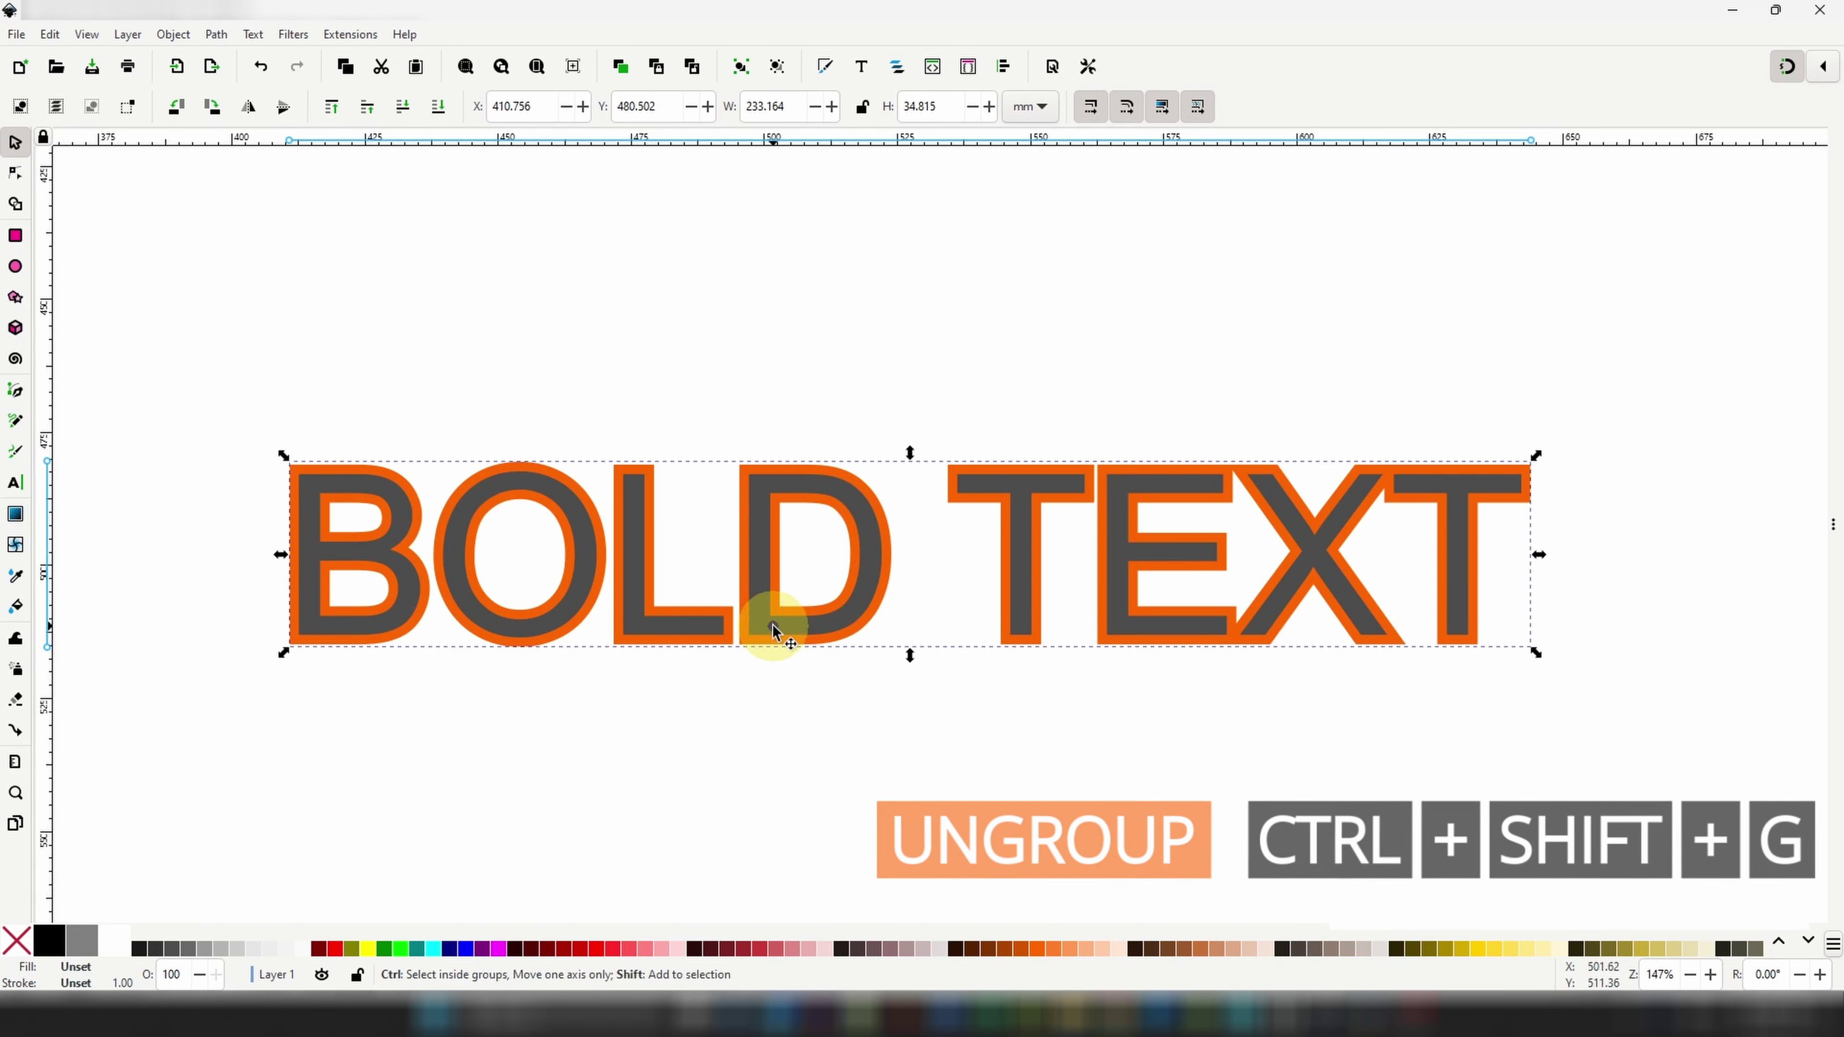
pyautogui.rightClick(1027, 592)
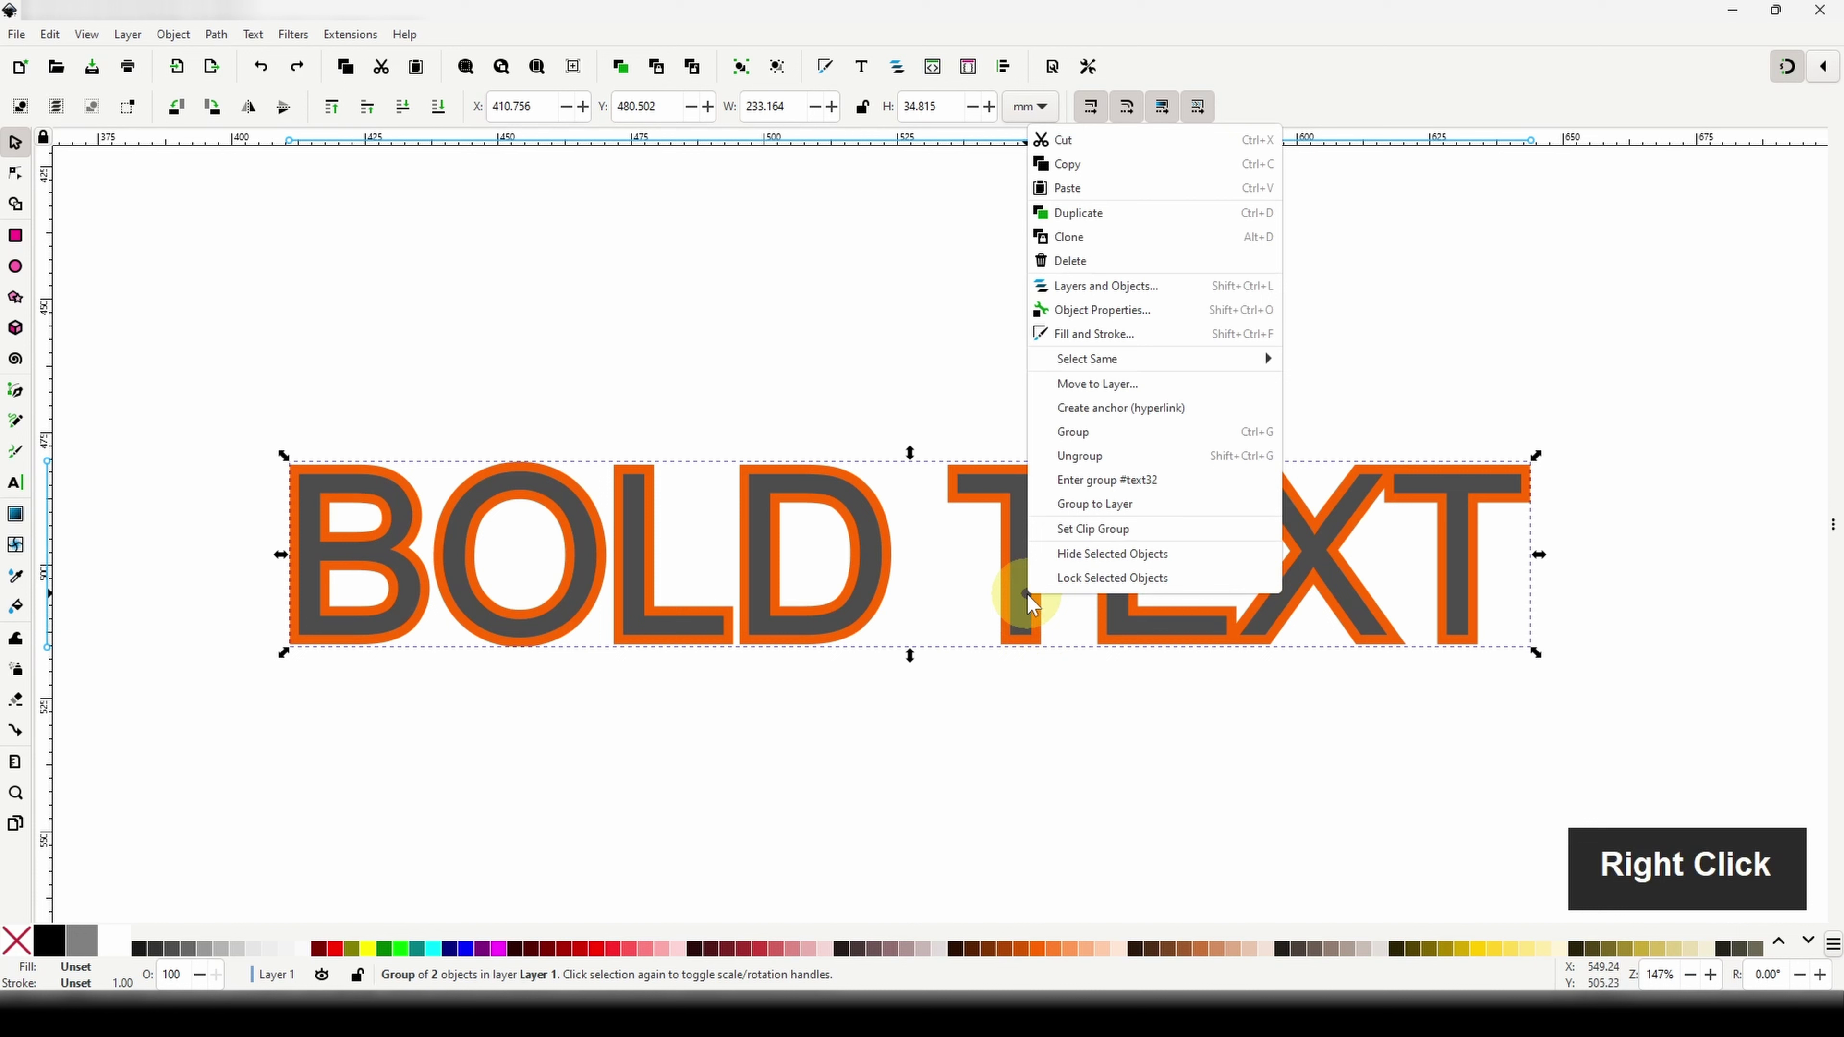
pyautogui.click(1174, 457)
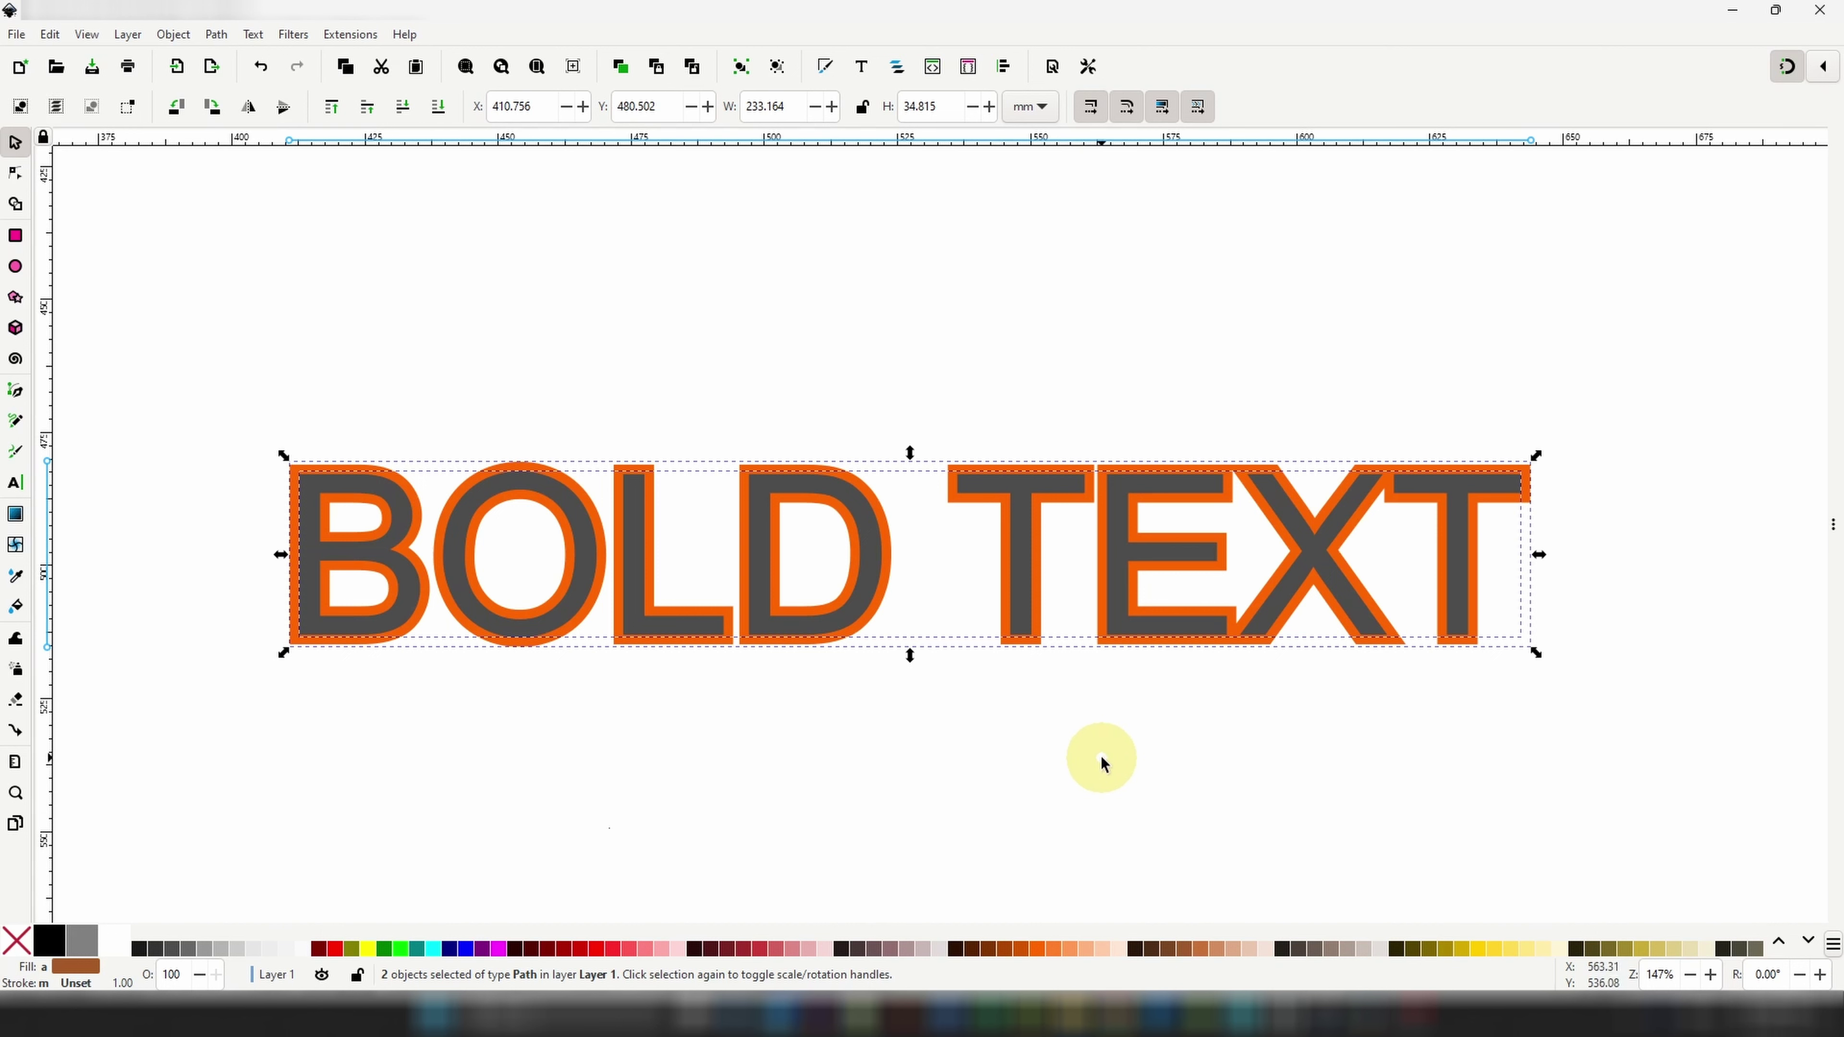
# Union the grey lettering and orange outline into one 172-node orange 'BOLD TEXT' path
pyautogui.hotkey('ctrl', '+')
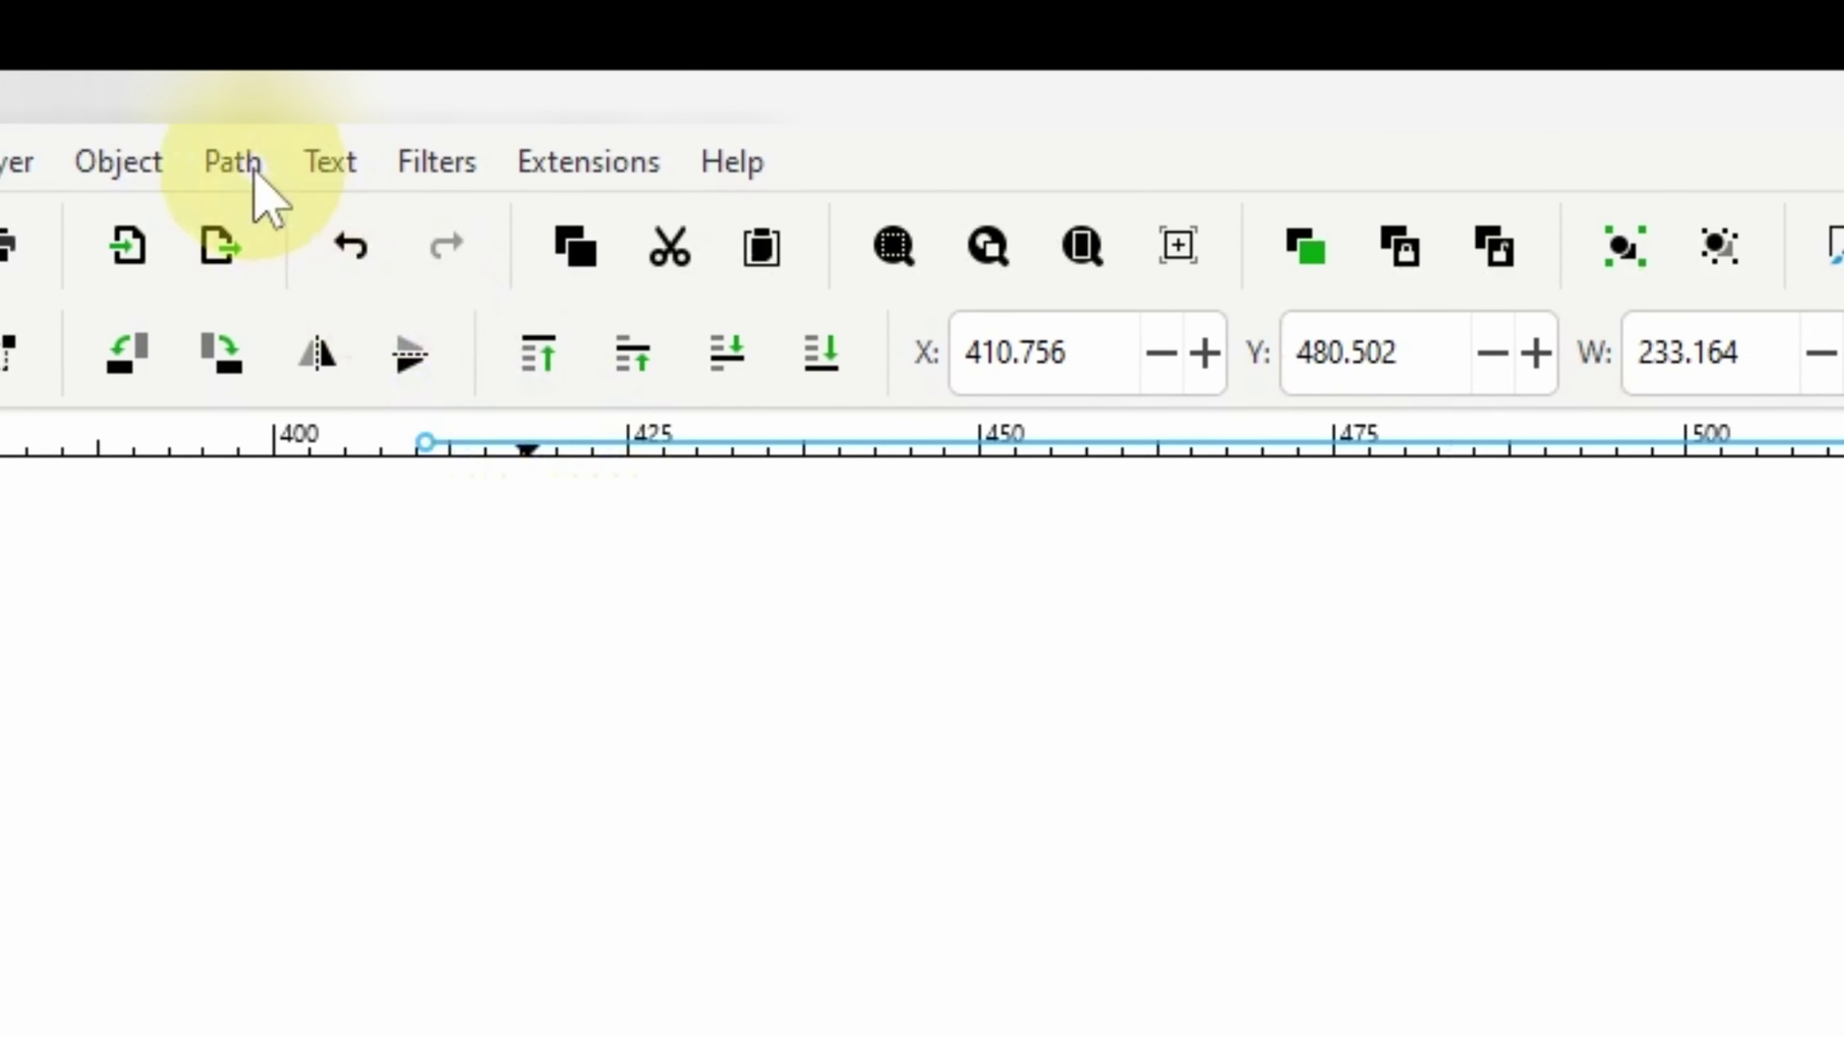
pyautogui.click(220, 35)
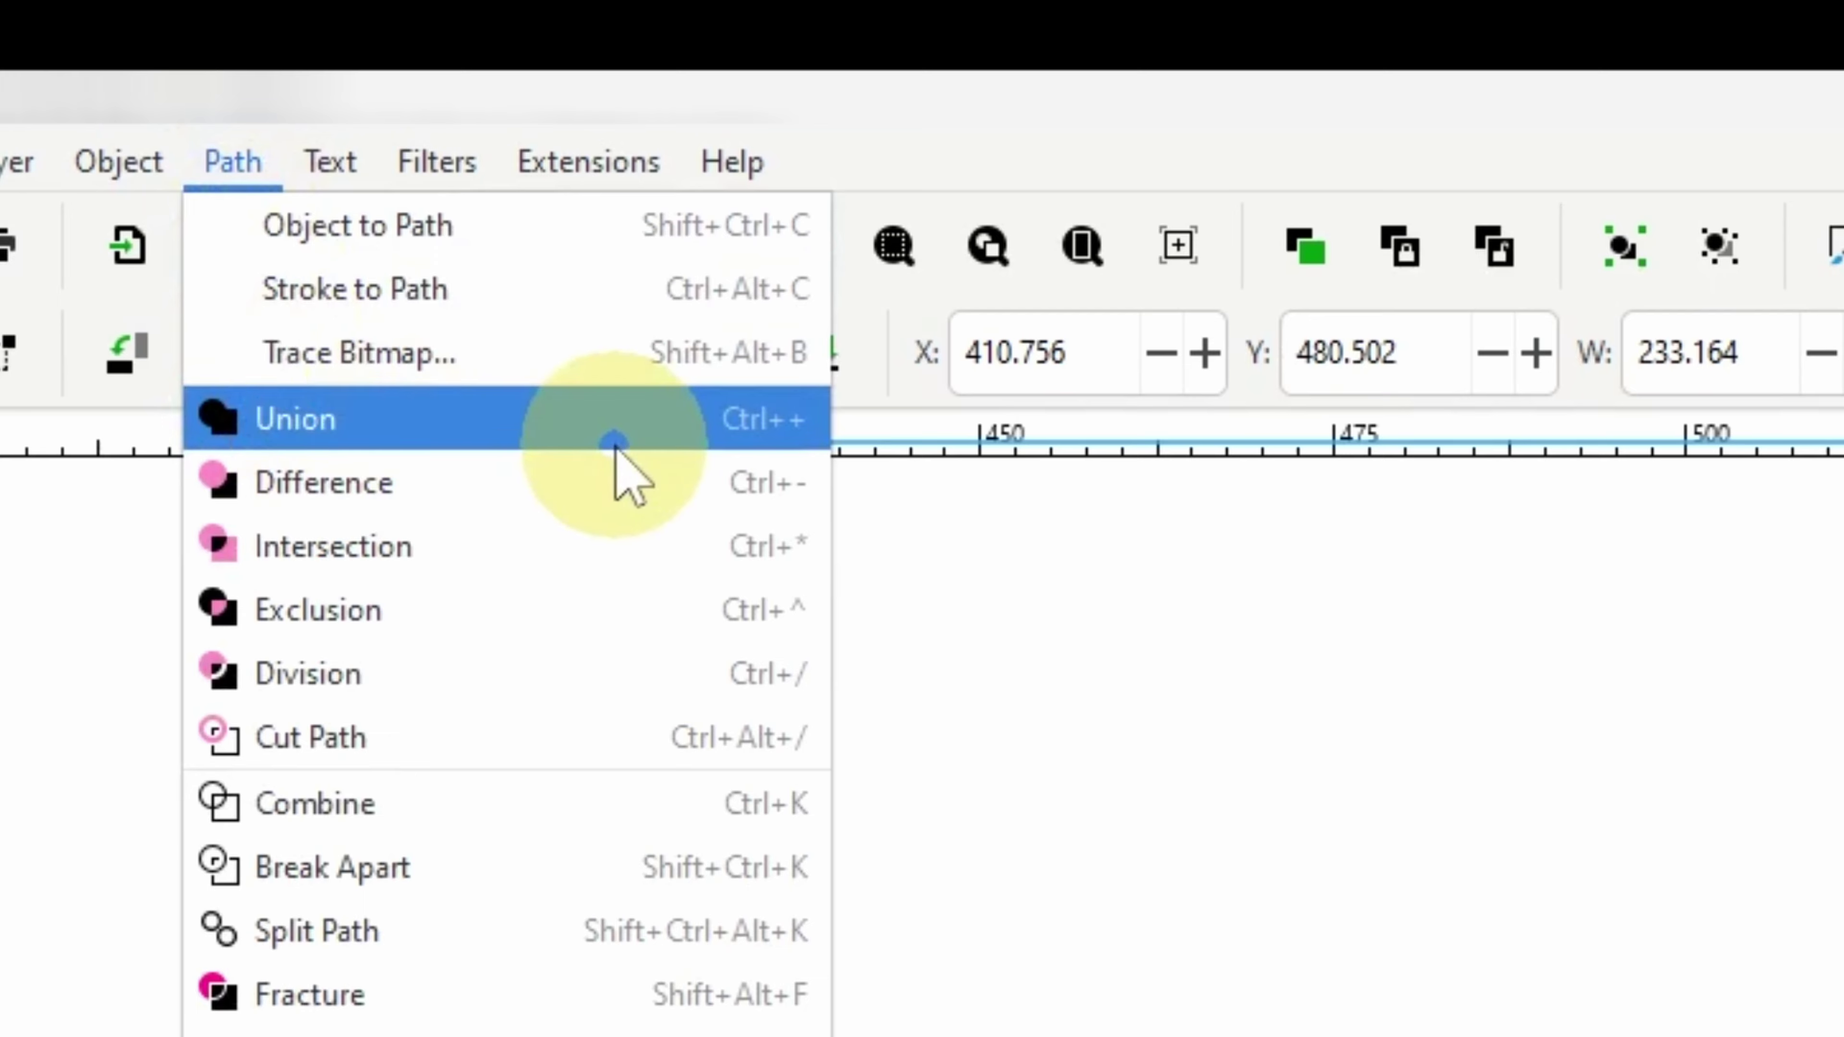
pyautogui.click(1254, 708)
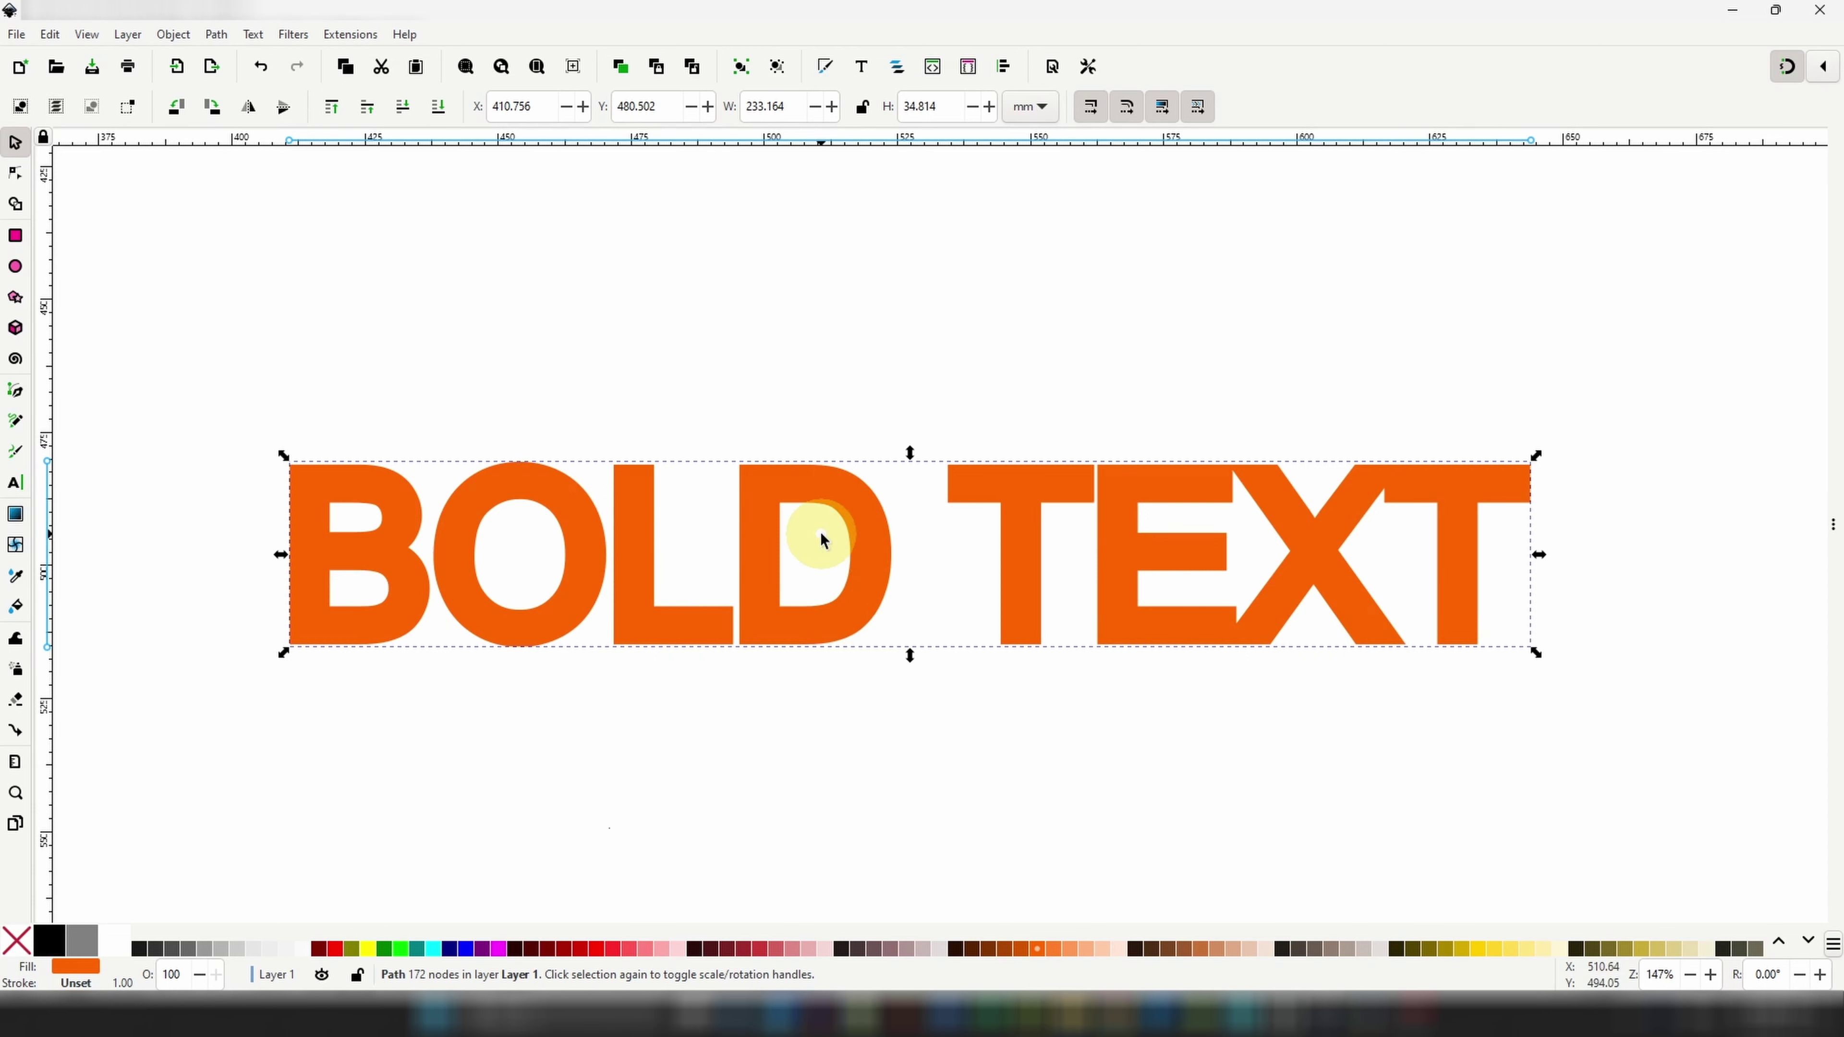
# Turn on split view (Ctrl+6) to compare the merged 'BOLD TEXT' outline with normal rendering
pyautogui.hotkey('ctrl', '6')
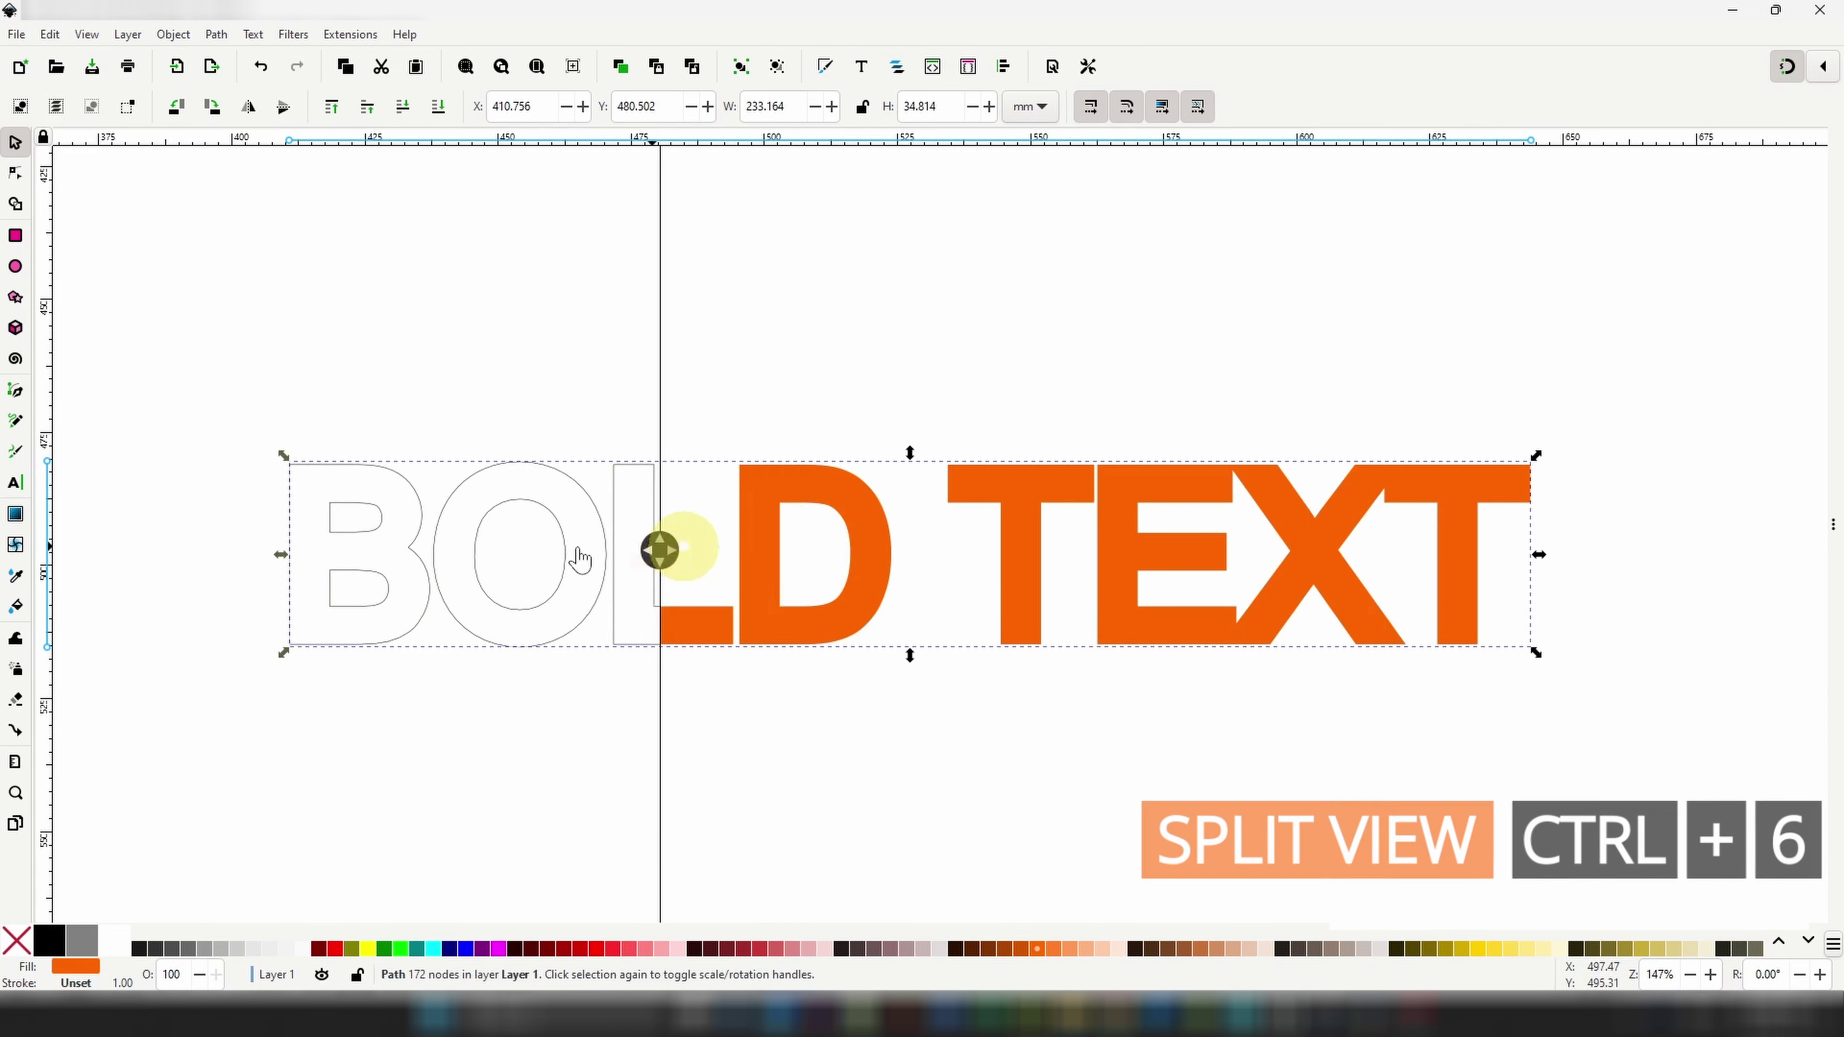